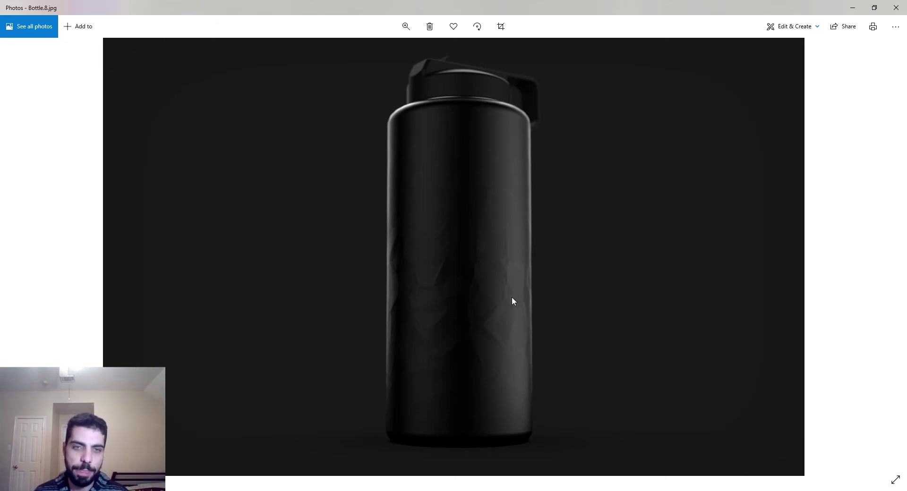
Examine the faceted surface texture in the Bottle.8 render up close, then view the next bottle render.
click(406, 26)
drag(363, 51, 374, 50)
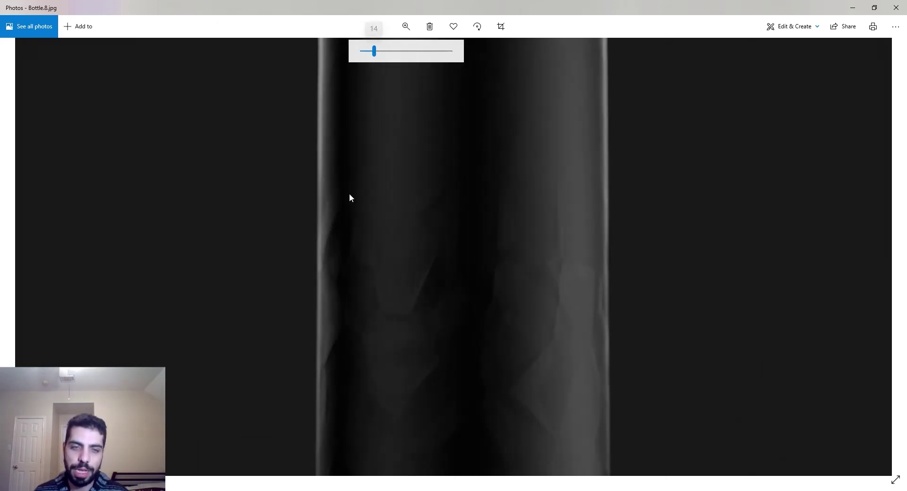
drag(328, 268, 417, 219)
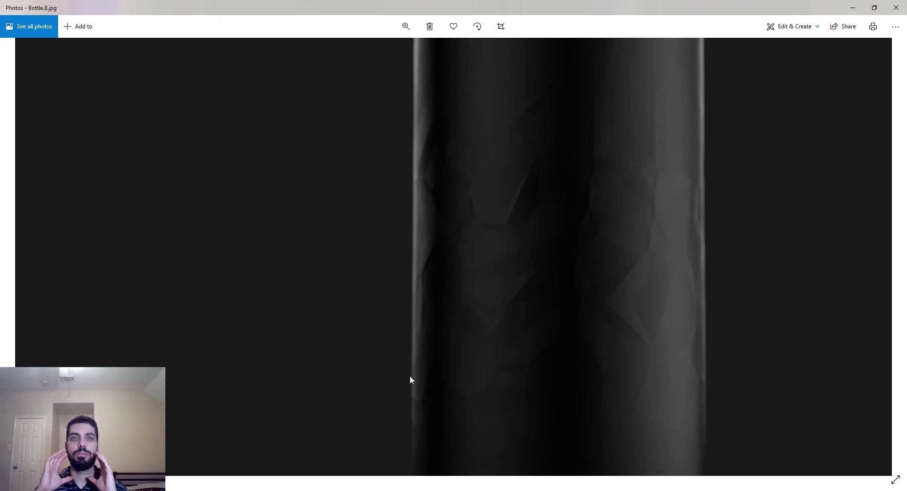
drag(417, 348, 406, 322)
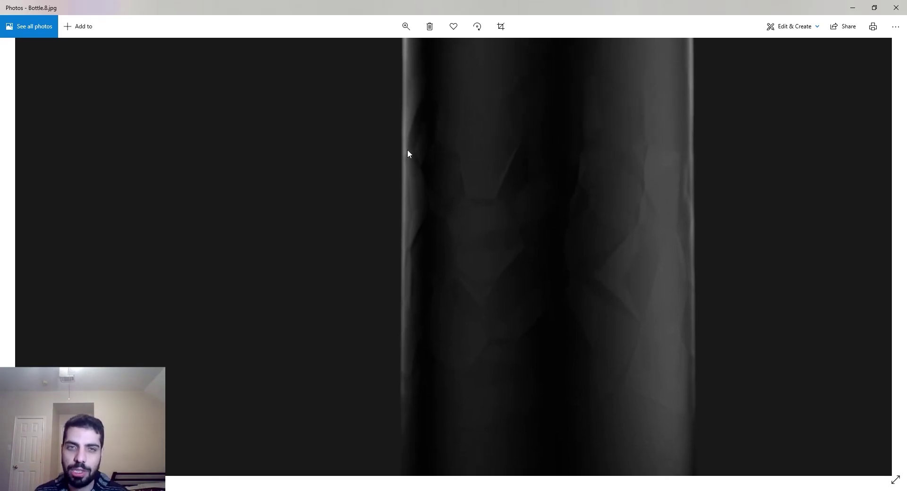
scroll(406, 310, up, 1)
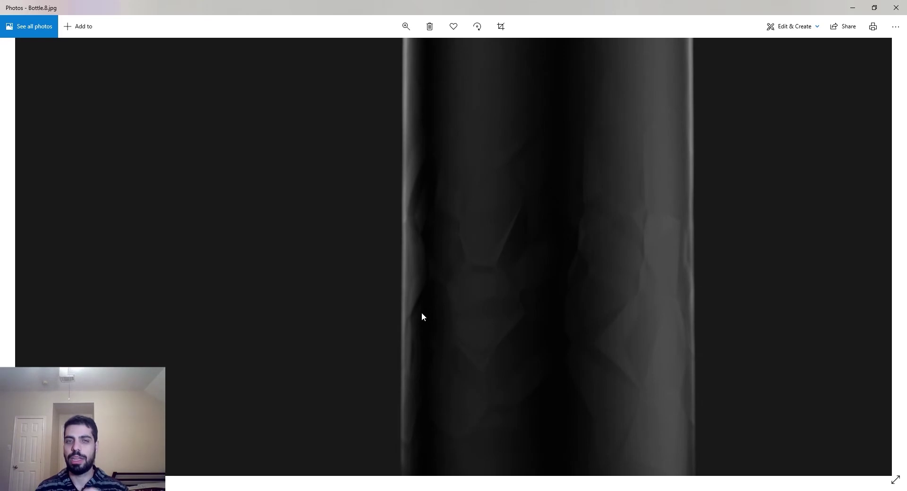
click(406, 26)
drag(376, 51, 361, 51)
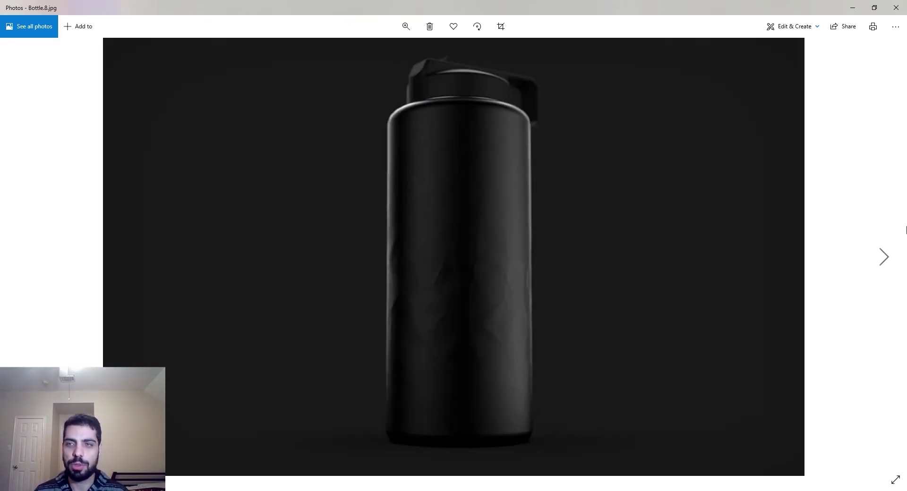
click(884, 257)
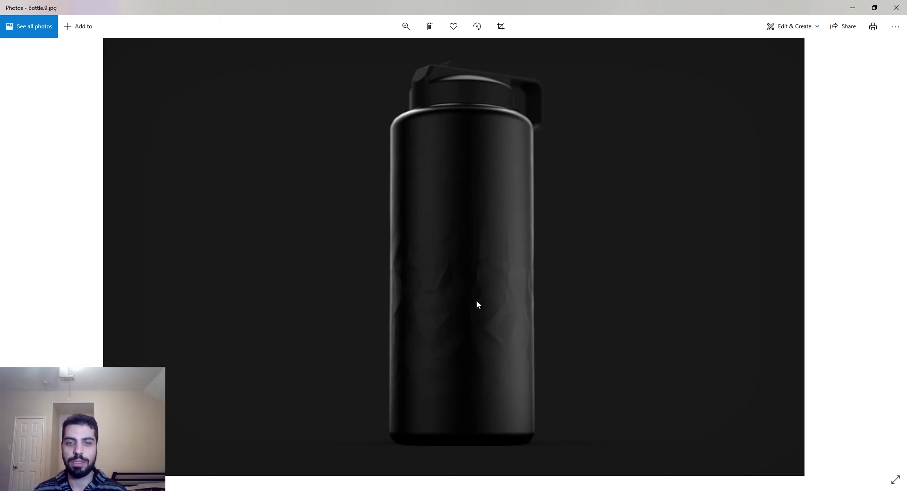
Switch to the bottle scene in KeyShot, resume real-time rendering and close the animation properties.
click(470, 486)
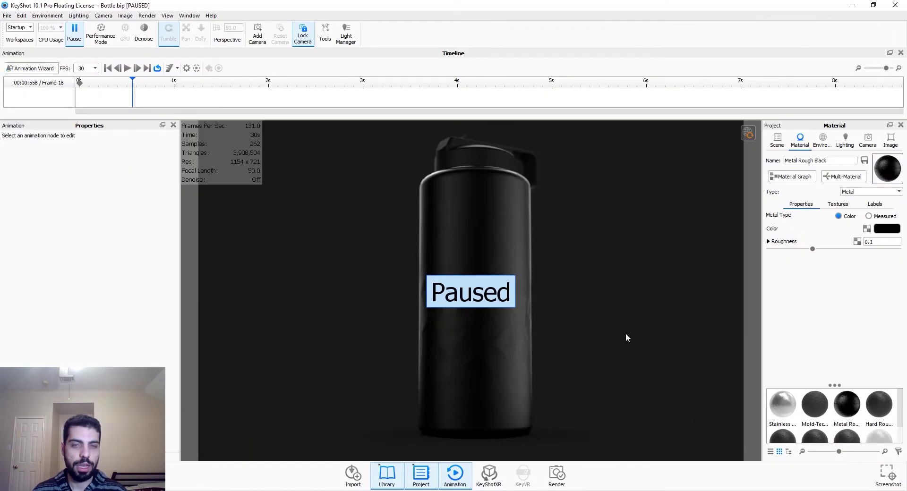
click(75, 34)
click(173, 125)
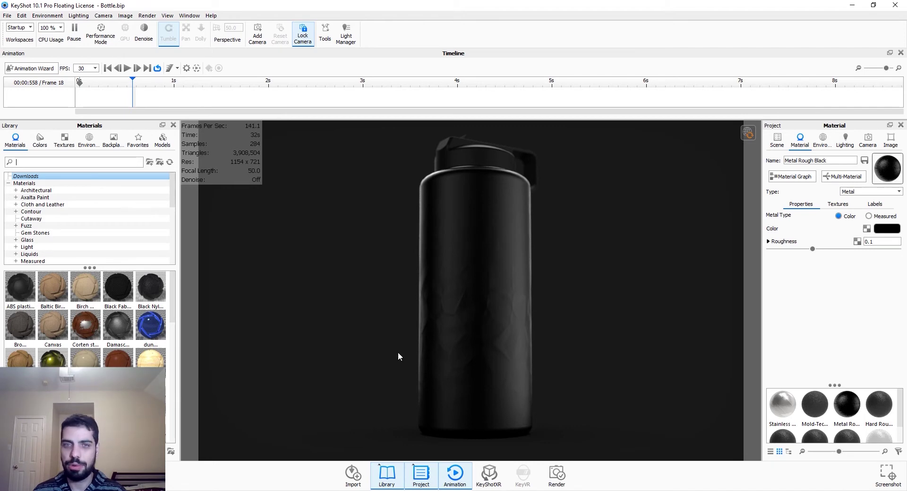
Activate the scene environment named Environment and view the bottle through the Free Camera with depth of field off.
click(824, 142)
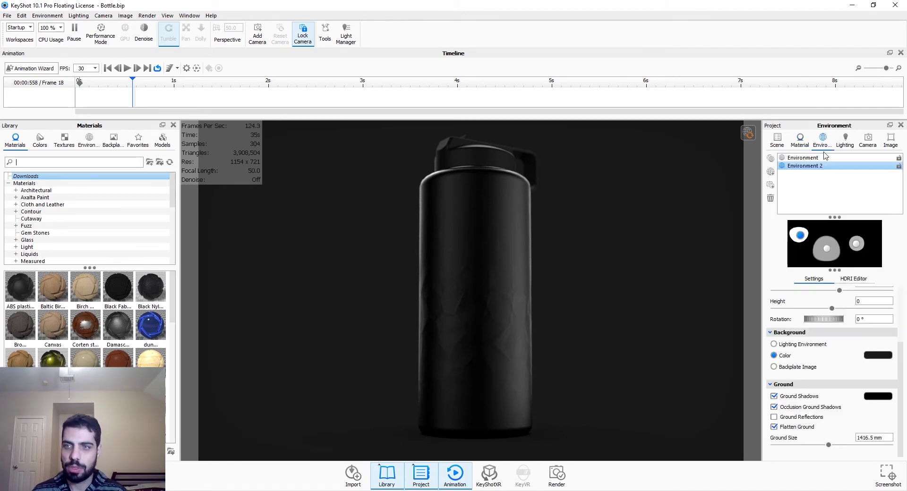
click(824, 157)
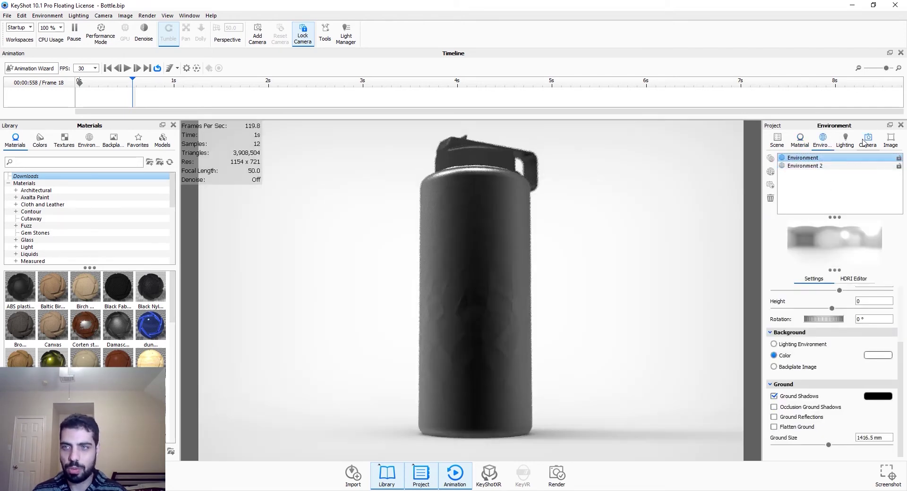
click(868, 140)
click(813, 157)
click(779, 410)
scroll(586, 347, down, 3)
drag(586, 346, 573, 369)
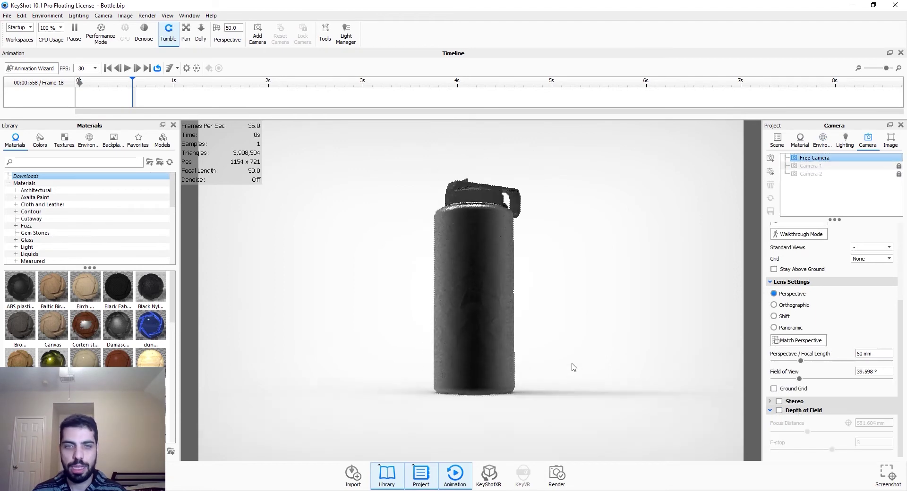
scroll(519, 345, up, 4)
middle_drag(518, 361, 498, 358)
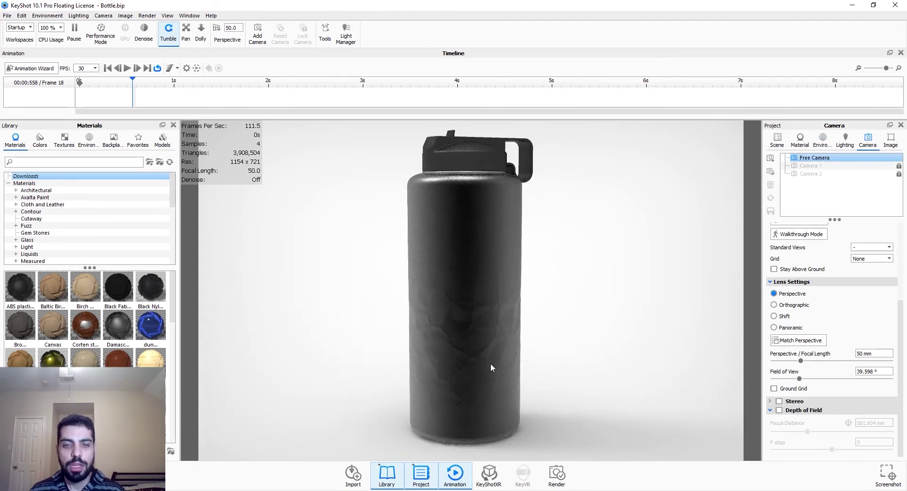
Open the bottle's Metal Rough Black material graph and delete the Displace and Color Composite nodes with their source textures.
double_click(460, 325)
click(795, 174)
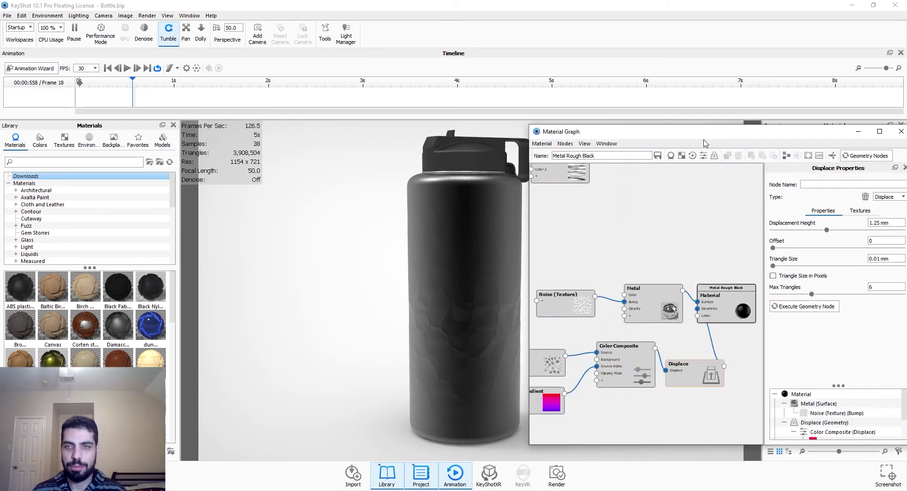
drag(708, 139, 616, 135)
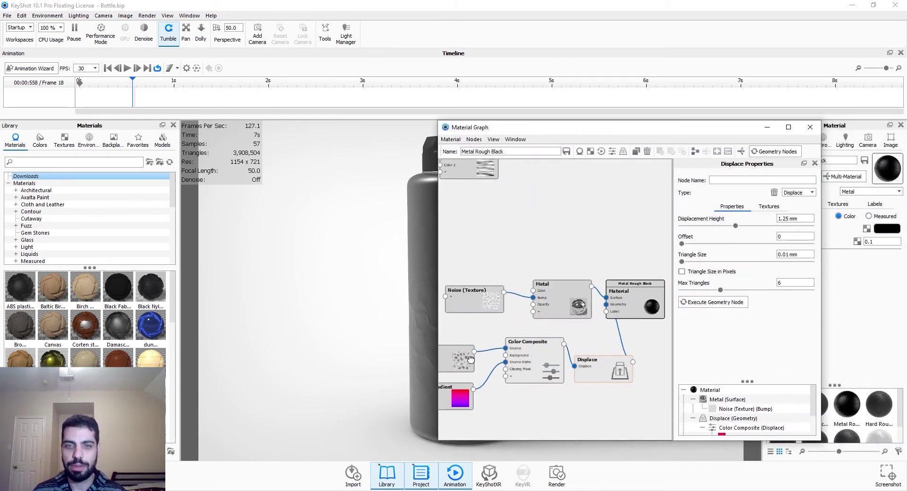
key(Delete)
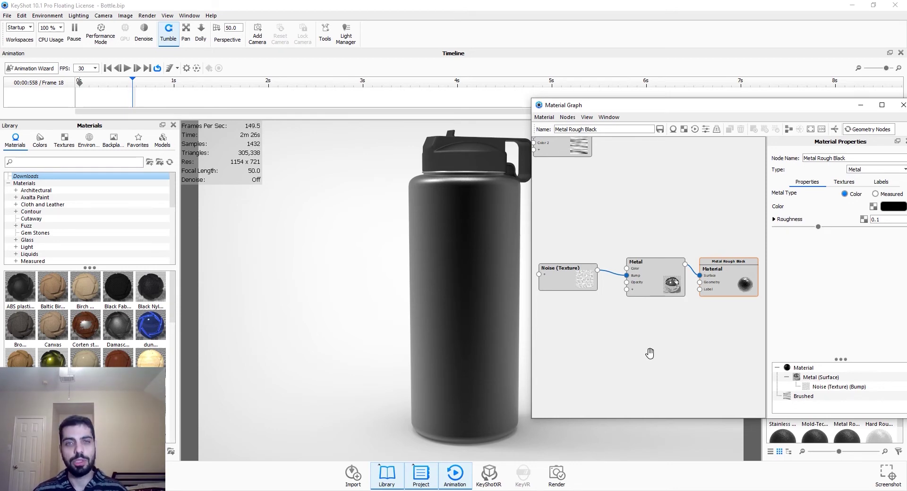
Add a Displace geometry node to the material graph, connect it to the material's Geometry input and align it below the Metal node.
drag(498, 359, 336, 289)
right_click(641, 331)
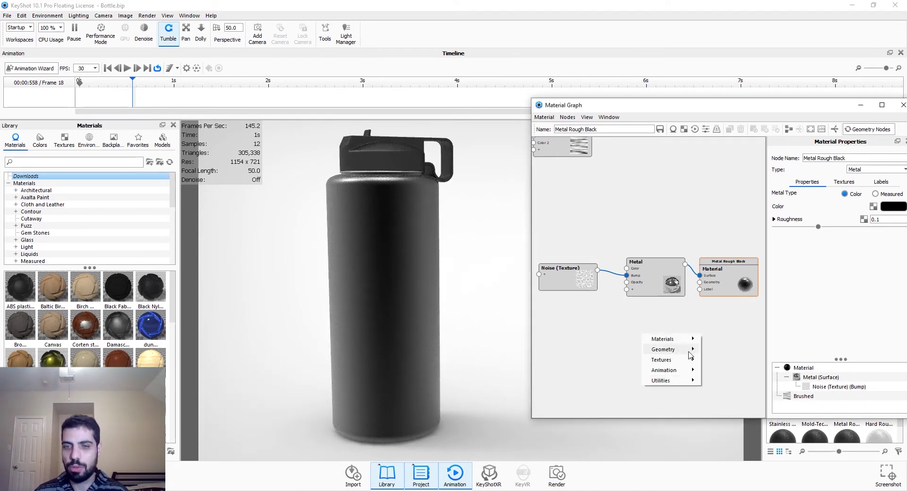
mouse_move(690, 352)
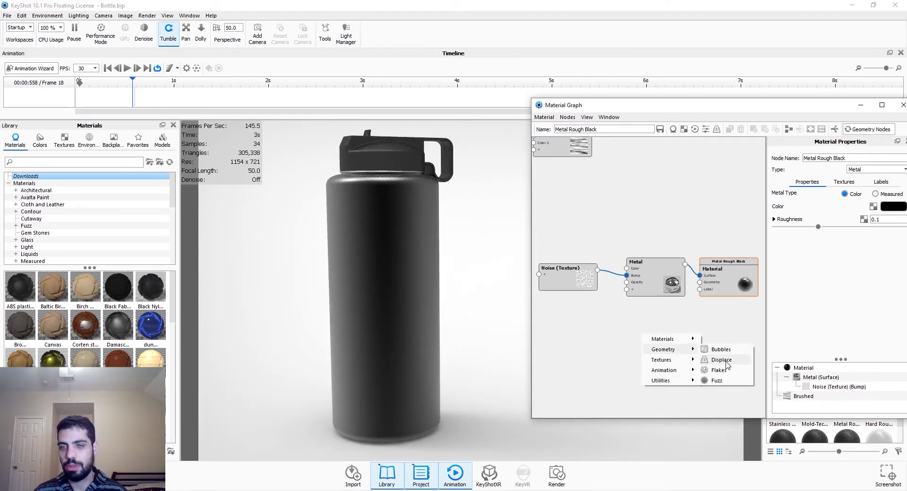
click(722, 360)
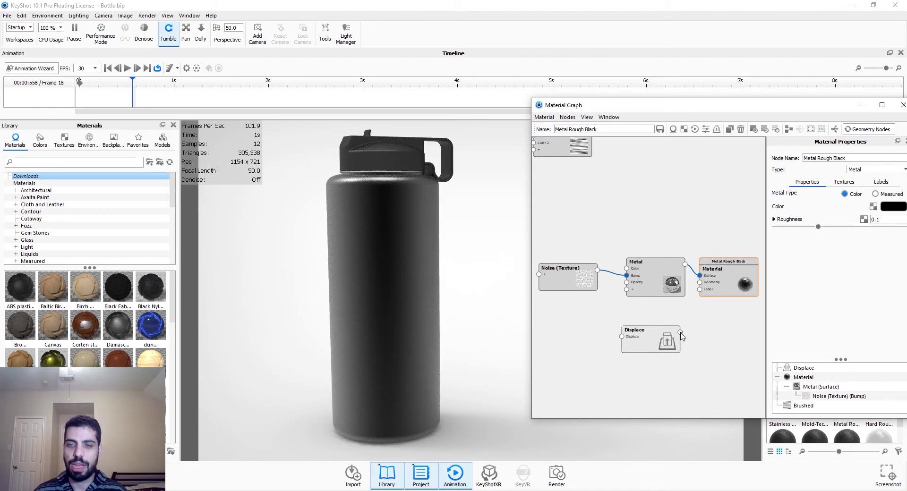
drag(681, 336, 700, 283)
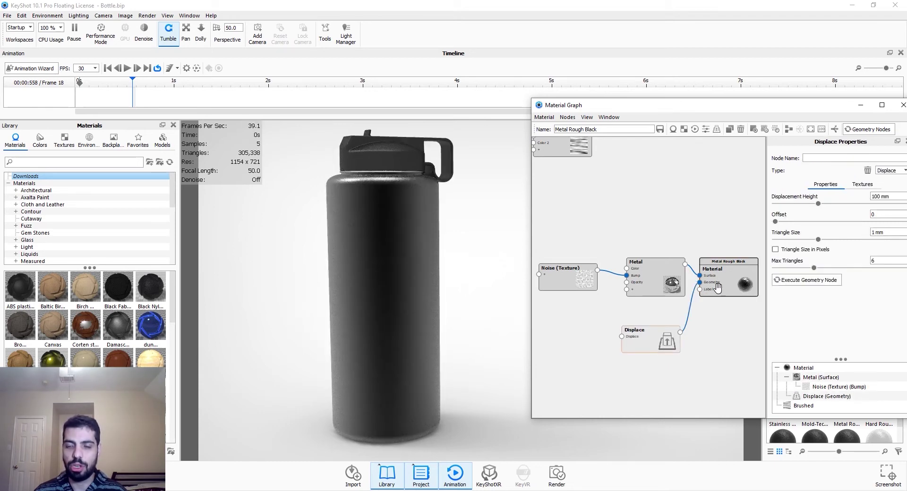
drag(658, 347, 657, 335)
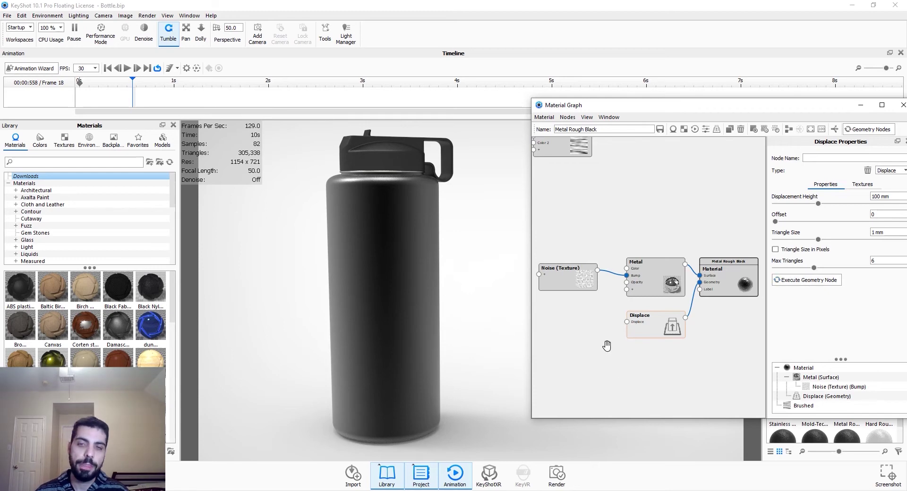
Add a Mesh texture node, connect it to the Displace node's input and place it beside that node.
click(580, 341)
right_click(569, 331)
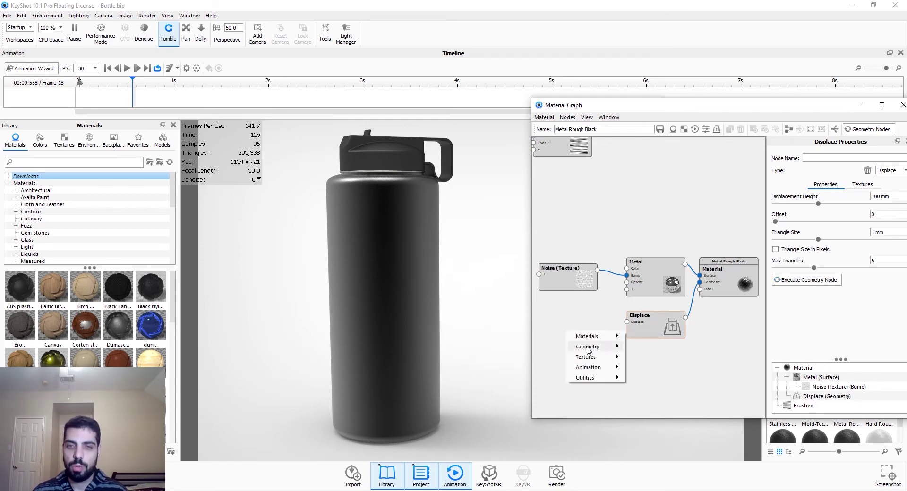
mouse_move(590, 358)
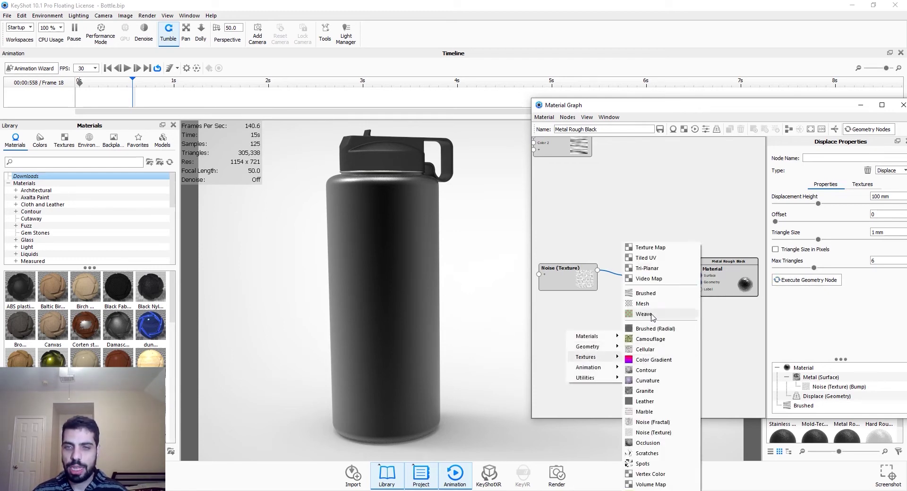
click(642, 304)
drag(607, 354, 627, 322)
drag(577, 350, 577, 338)
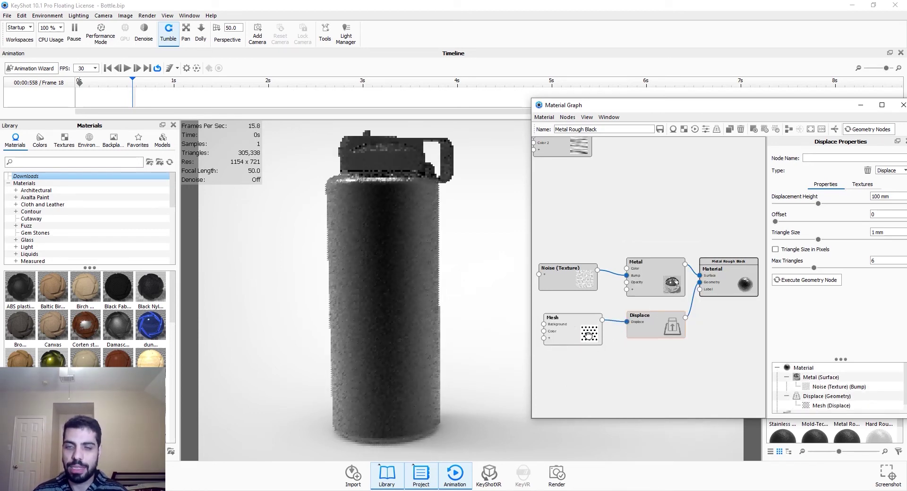
Preview the Mesh texture on the bottle, trying Cylinder mapping before restoring Box mapping.
click(576, 336)
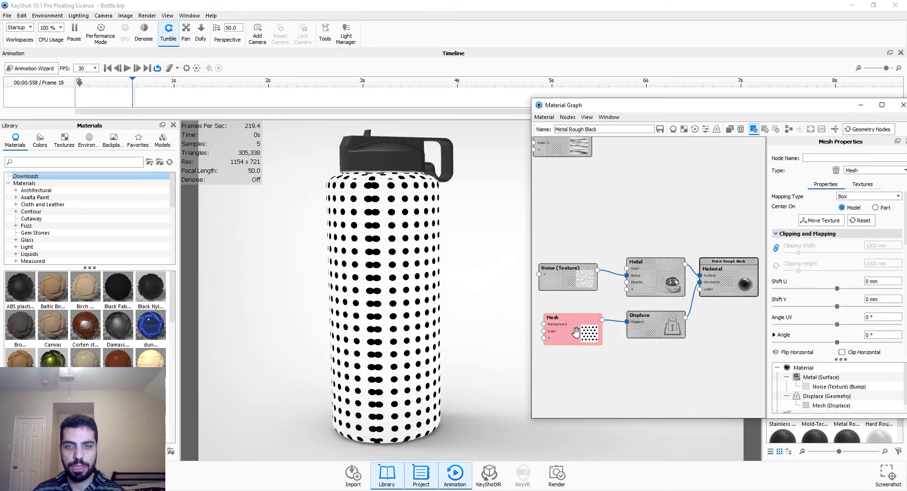
click(870, 196)
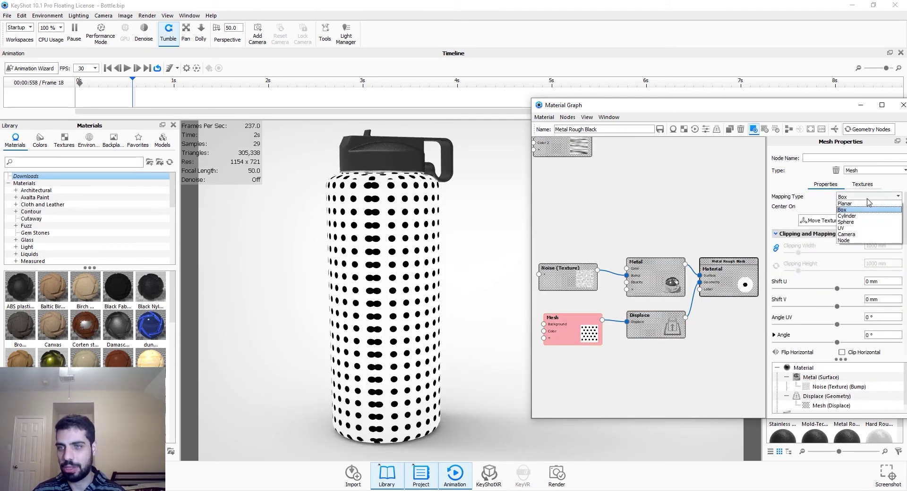
click(865, 216)
drag(455, 312, 512, 326)
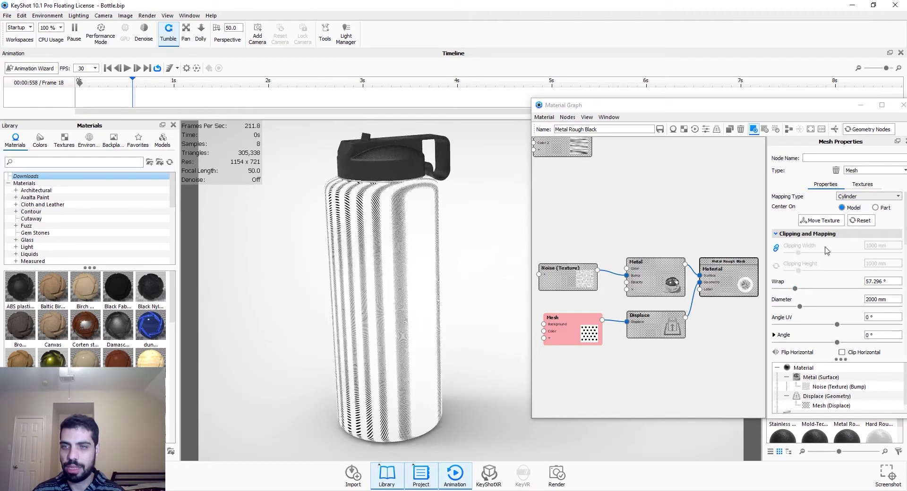
click(859, 198)
click(842, 210)
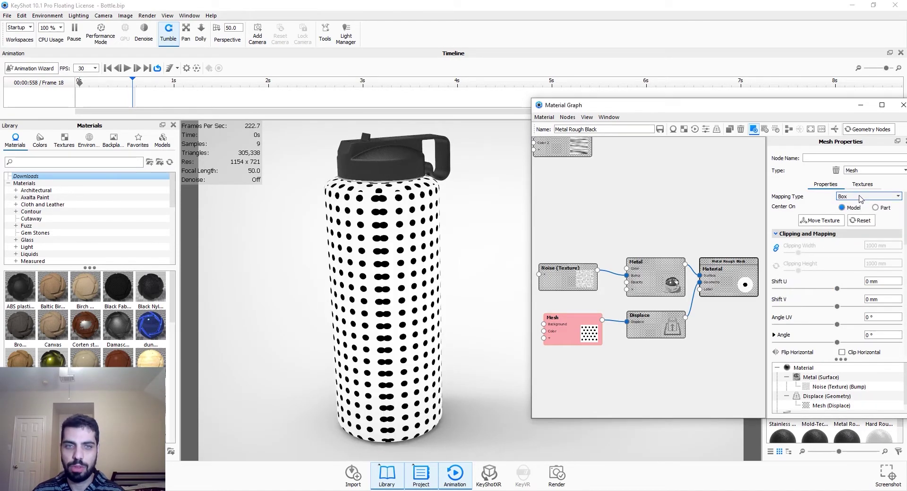
drag(467, 285, 400, 299)
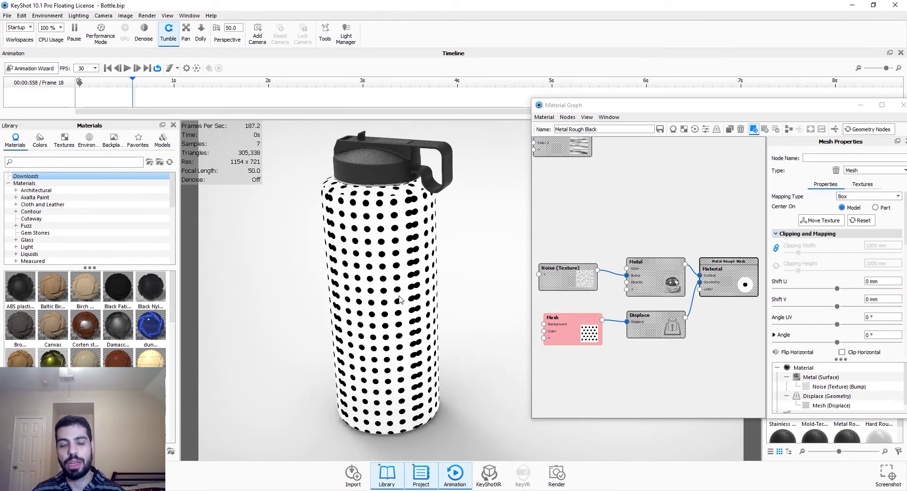
click(578, 333)
Execute the Displace geometry node with its default settings and inspect the displaced bottle.
click(660, 331)
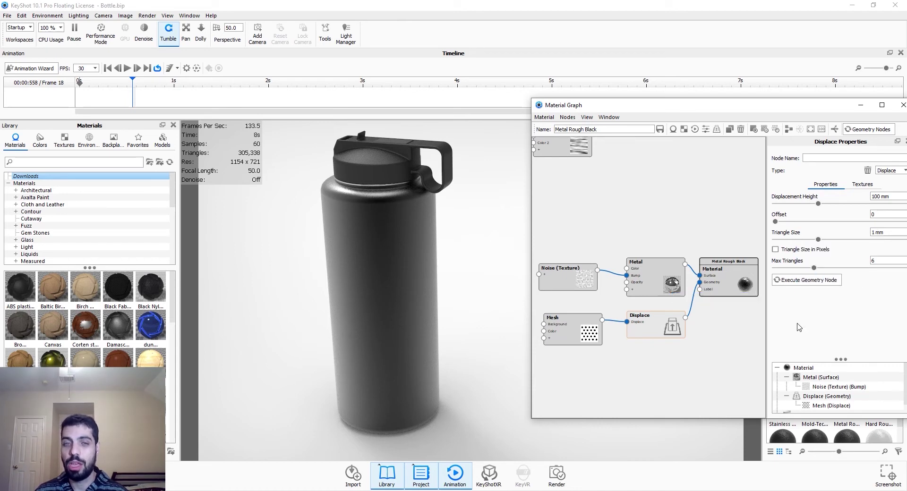
click(812, 284)
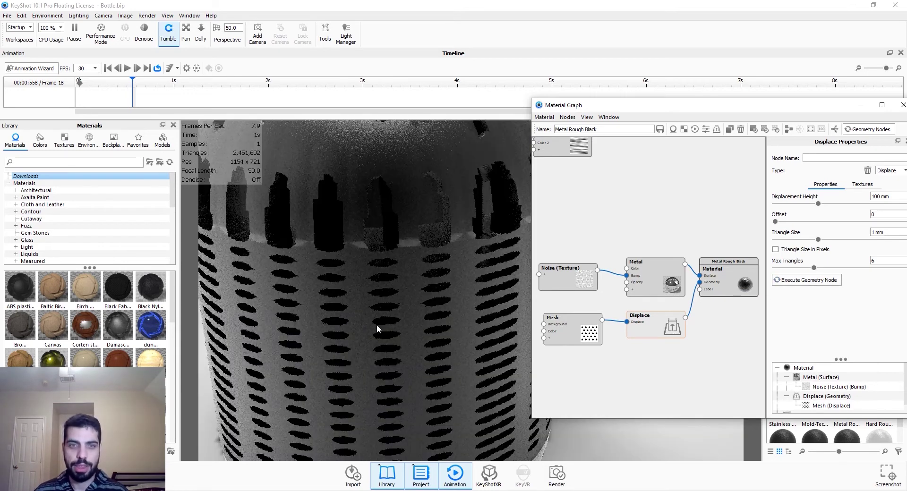
scroll(377, 325, down, 5)
drag(432, 317, 406, 309)
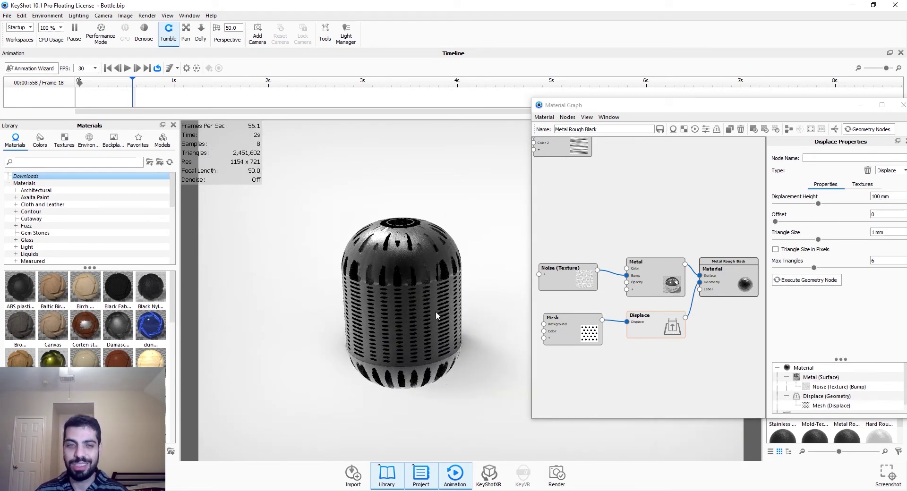
Set the Displace node's displacement height to 1 mm and triangle size to 0.01 mm, and execute the geometry node again.
click(876, 197)
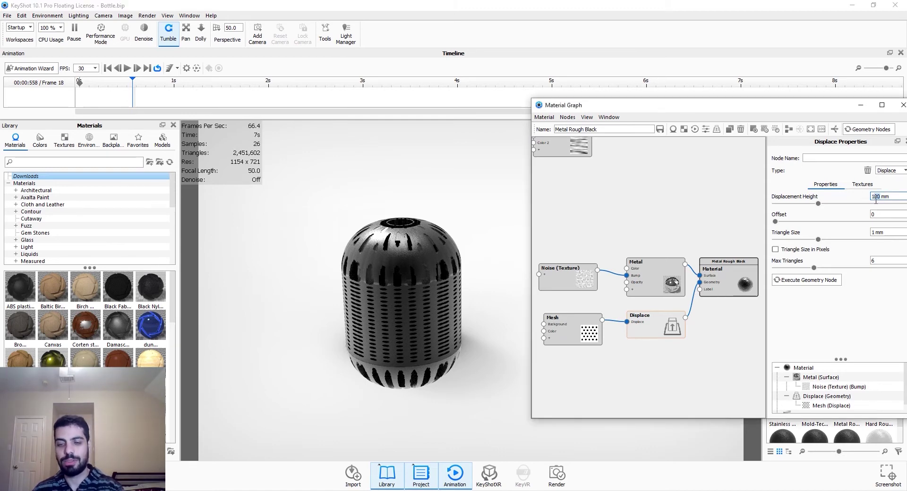
key(BackSpace)
click(871, 233)
click(874, 233)
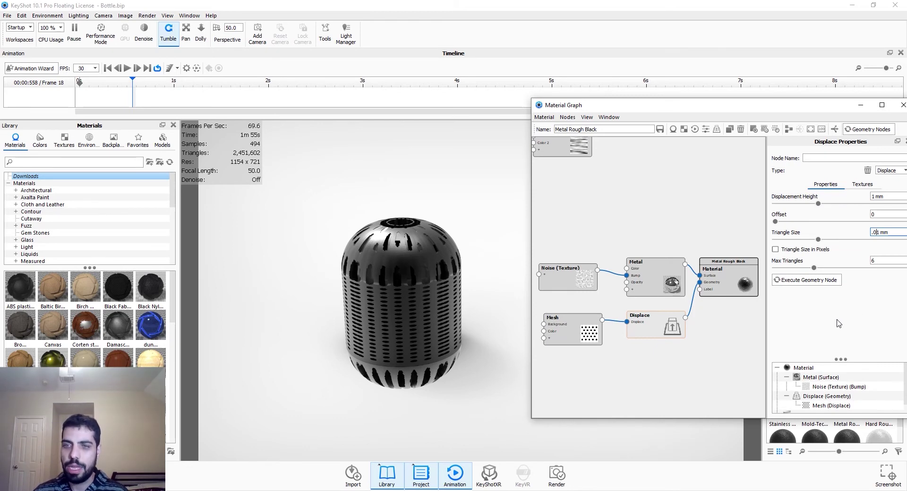
click(794, 281)
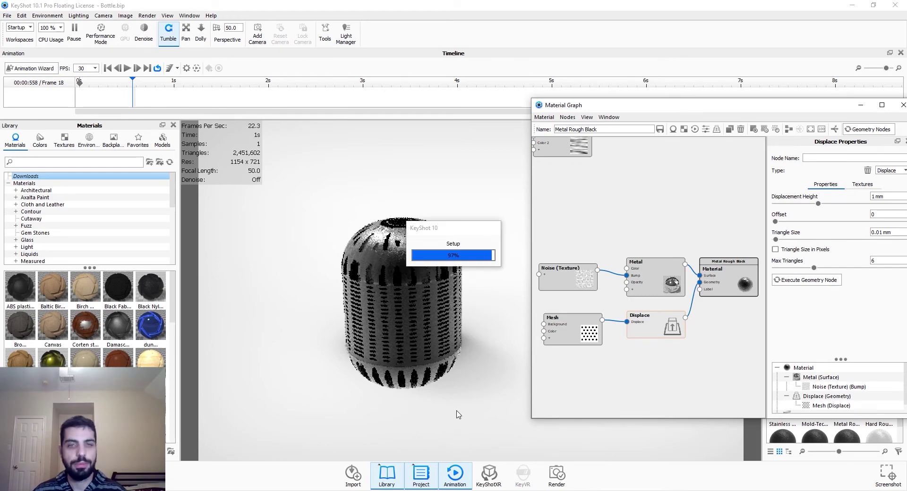
scroll(401, 293, up, 5)
drag(331, 250, 360, 211)
middle_drag(333, 206, 378, 276)
drag(378, 276, 408, 283)
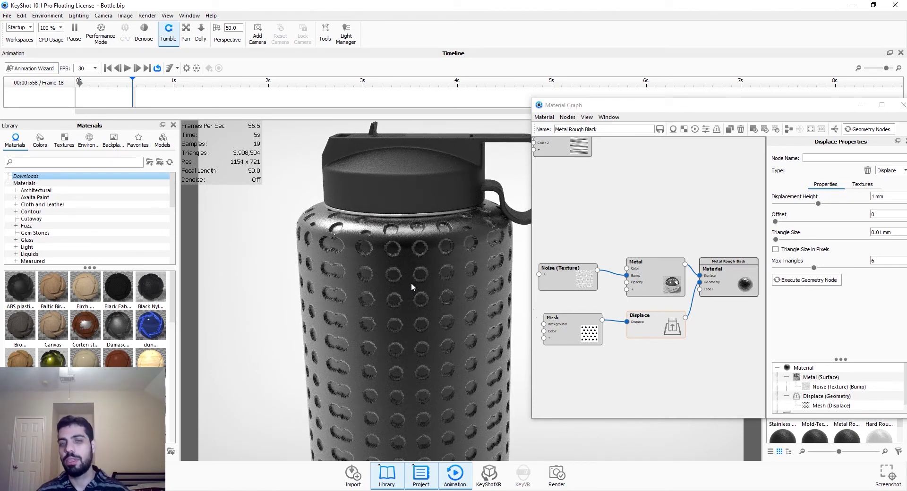
Preview the Mesh texture's black-and-white dot pattern on the bottle and switch the preview off again.
click(571, 335)
double_click(571, 334)
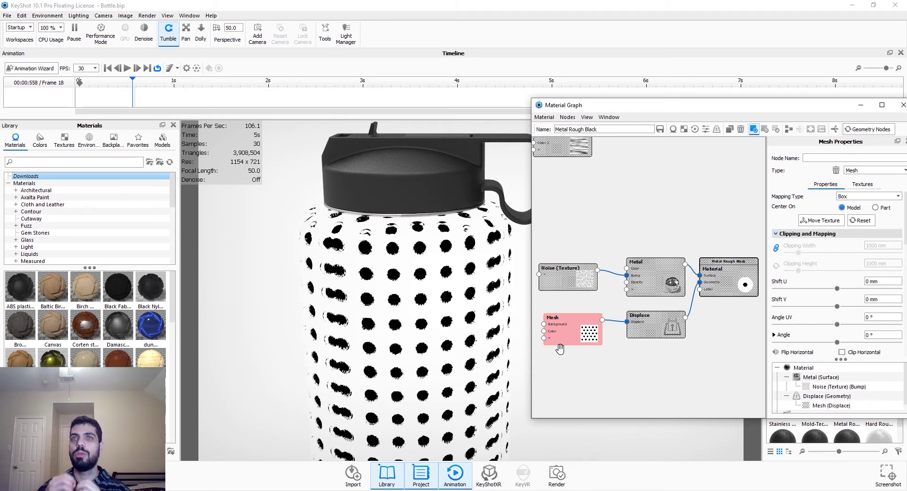
double_click(572, 335)
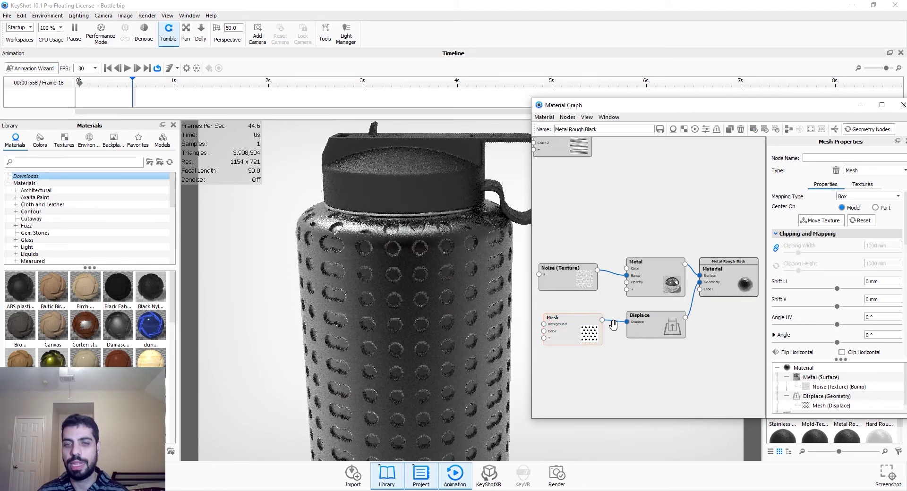
Insert a Color Invert node between the Mesh and Displace nodes, re-execute the displacement and inspect the bottle's surface up close.
right_click(613, 321)
mouse_move(636, 353)
click(692, 374)
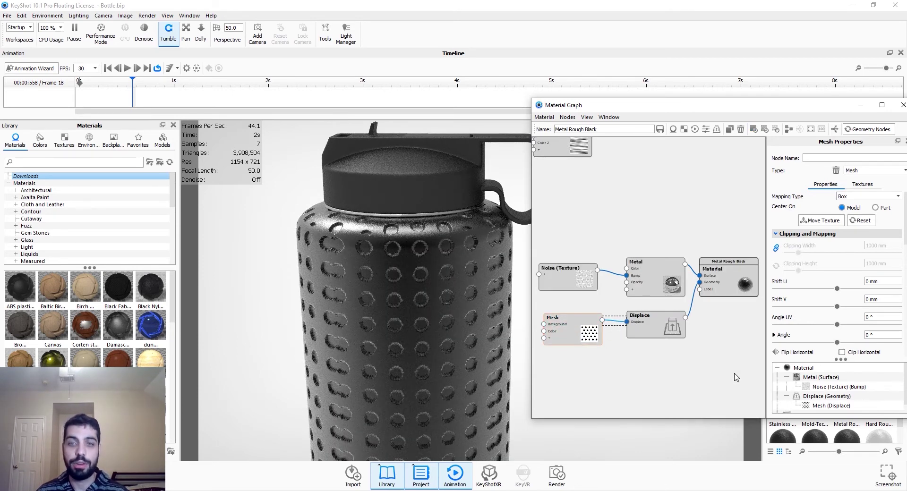
click(659, 329)
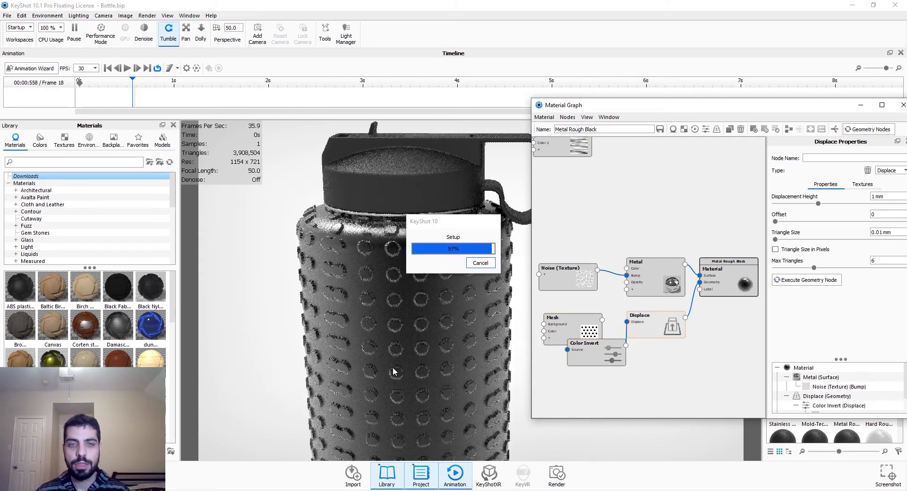
drag(304, 278, 418, 316)
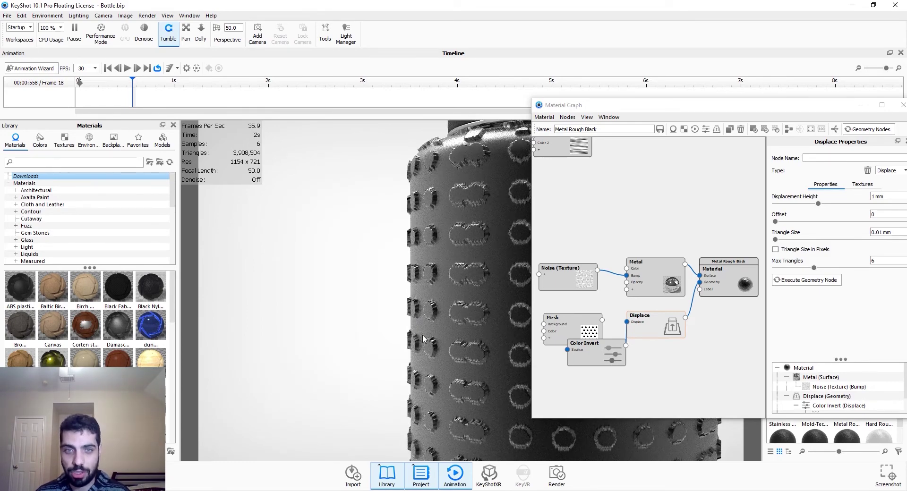
drag(310, 259, 420, 333)
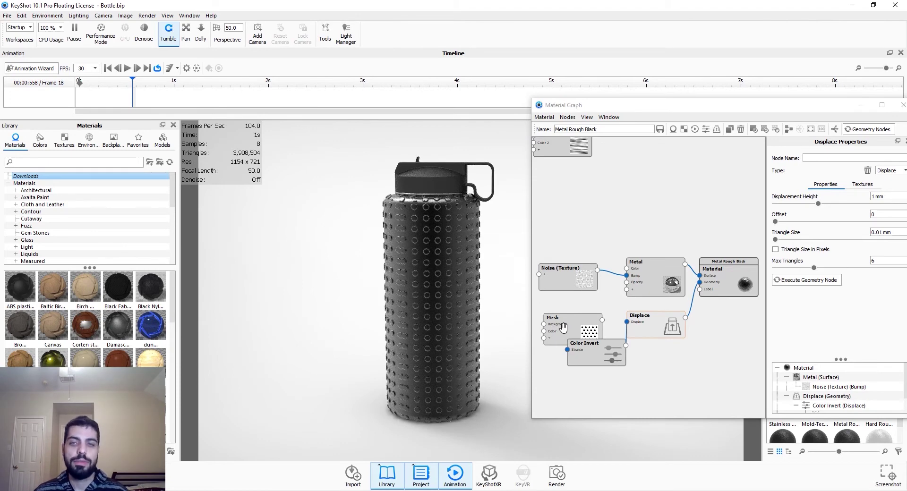
Detach and delete the Mesh and Color Invert nodes, and re-execute the Displace node without a texture.
drag(563, 328, 490, 327)
mouse_move(591, 347)
mouse_down()
mouse_move(653, 324)
mouse_move(595, 339)
mouse_move(588, 357)
mouse_up()
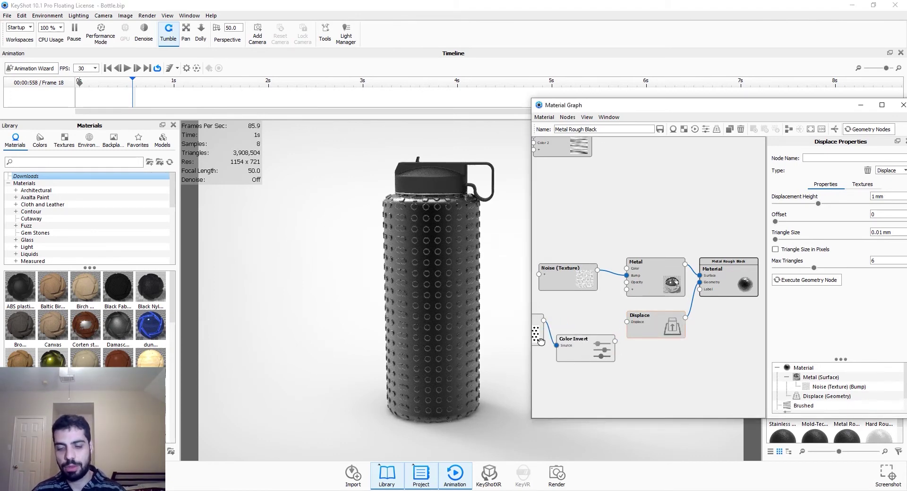
key(Delete)
click(798, 284)
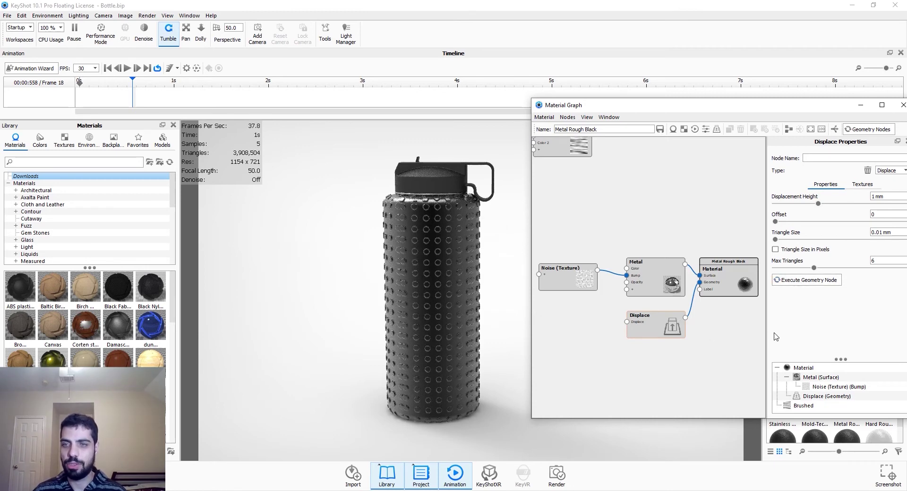
Add a Cellular texture node, connect it to the Displace node's input, place it beside that node and execute the geometry node.
right_click(583, 359)
mouse_move(587, 366)
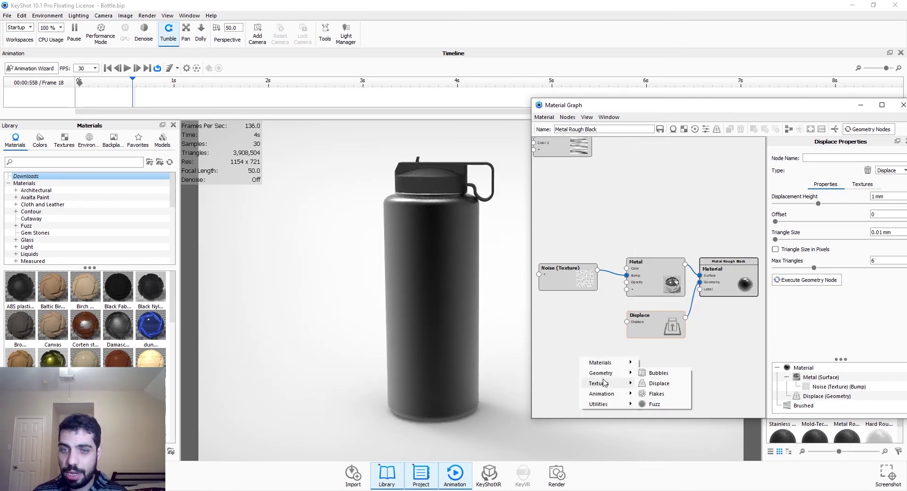
mouse_move(606, 384)
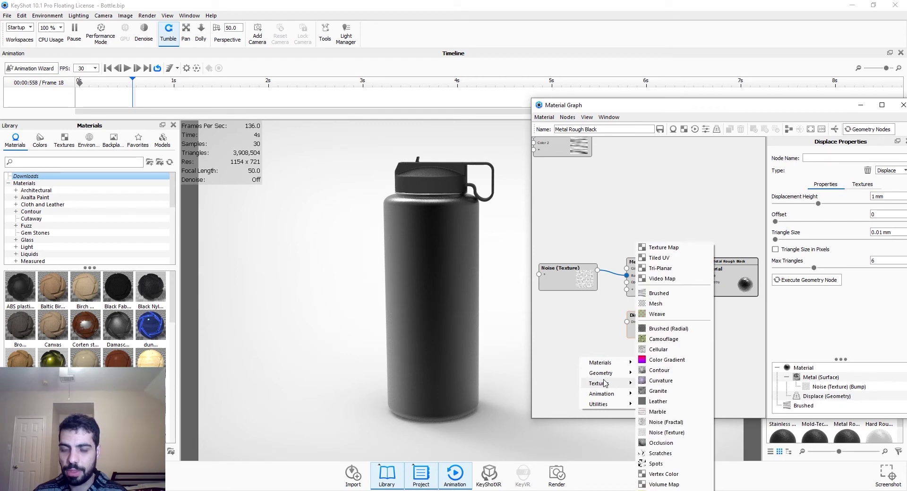
click(677, 352)
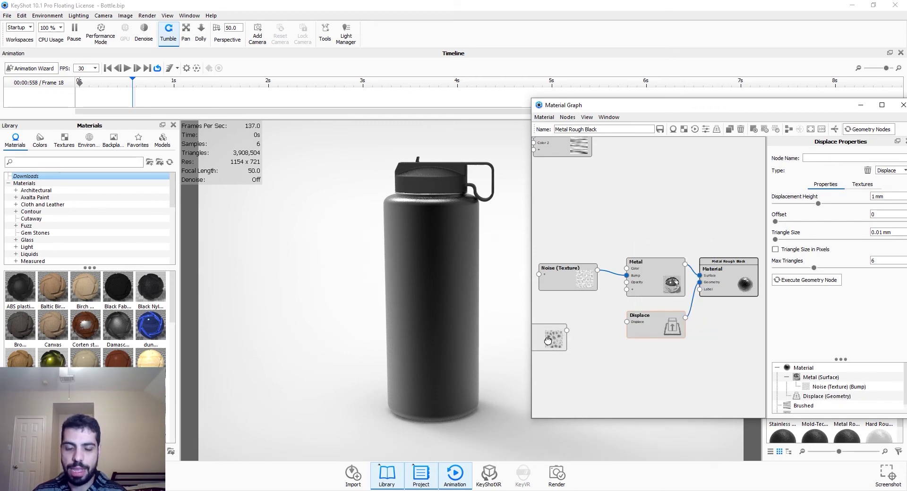
drag(568, 335, 626, 321)
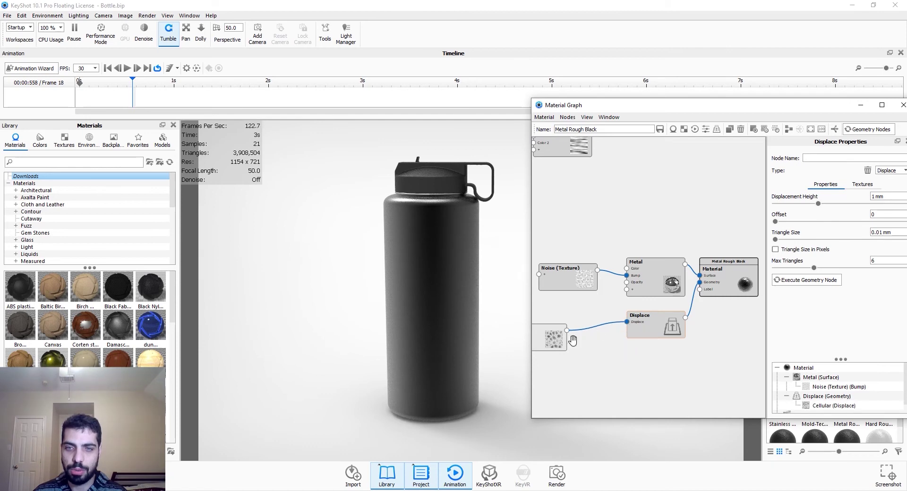
drag(550, 345, 582, 334)
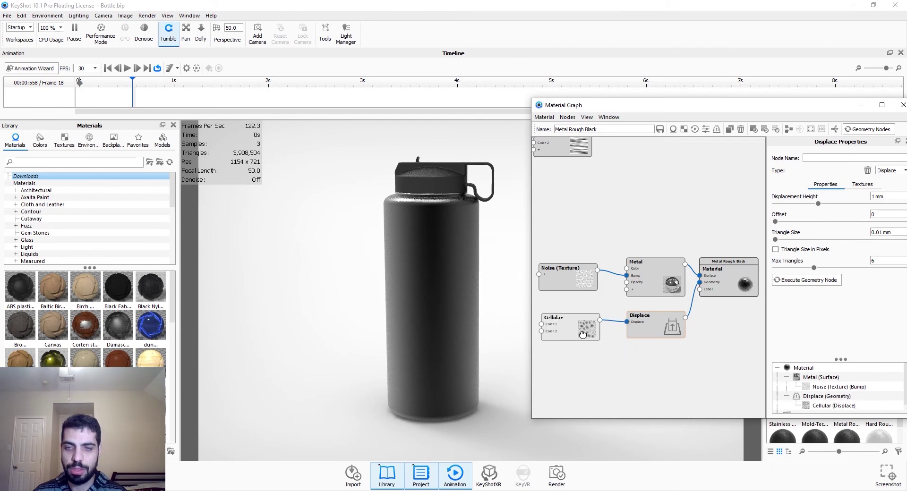
click(787, 282)
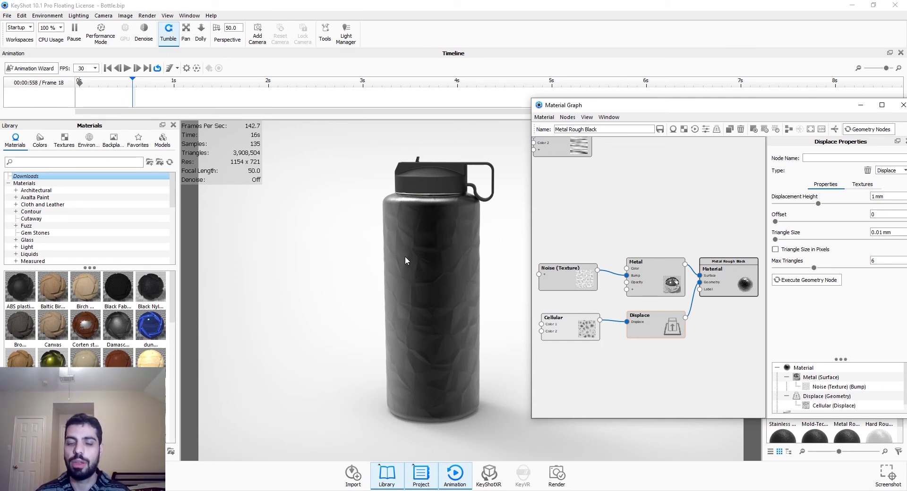
Disconnect Cellular from Displace and insert a Color Composite node between them, feeding the Cellular texture into its Source.
drag(627, 322, 614, 364)
right_click(615, 369)
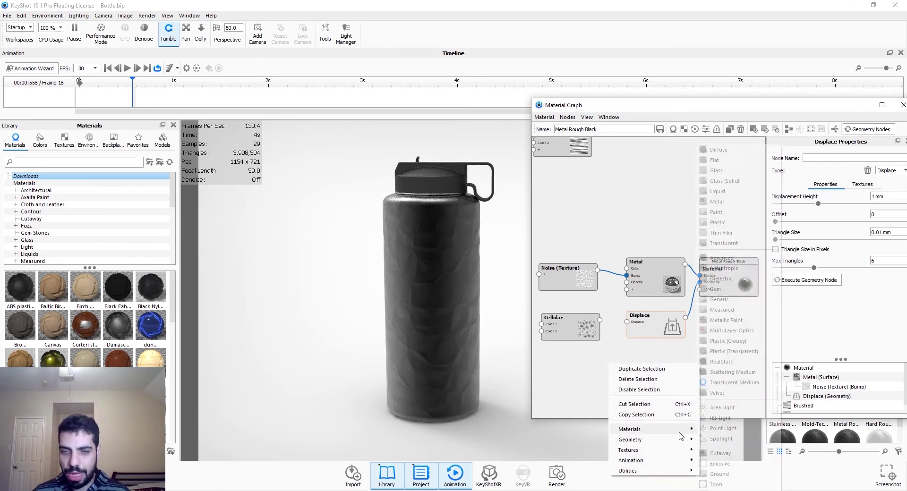
mouse_move(651, 473)
click(730, 454)
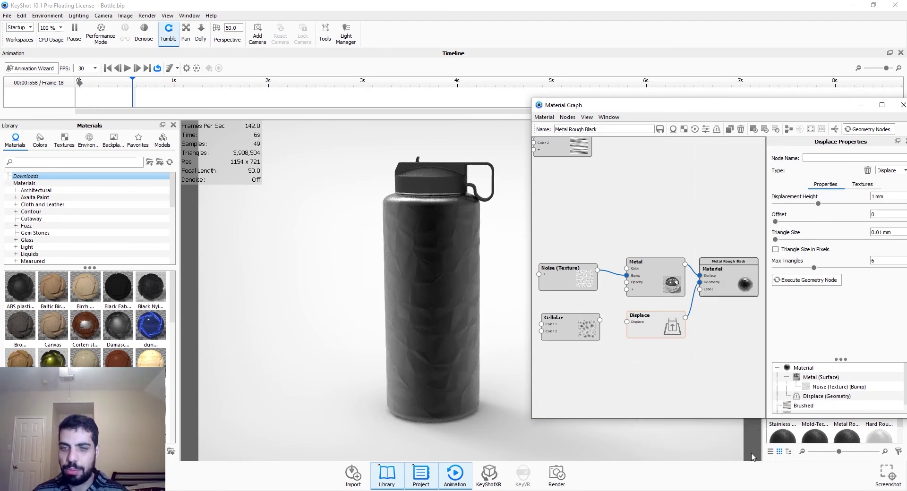
drag(632, 357, 552, 327)
drag(587, 370, 578, 328)
right_click(562, 389)
click(555, 385)
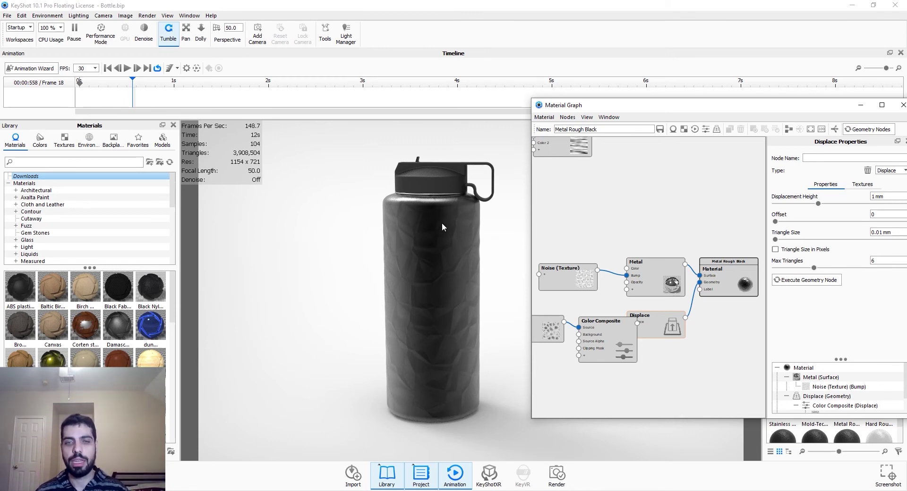
Add a Color Gradient node, connect it to the Color Composite's Source Alpha and preview it on the bottle.
right_click(573, 389)
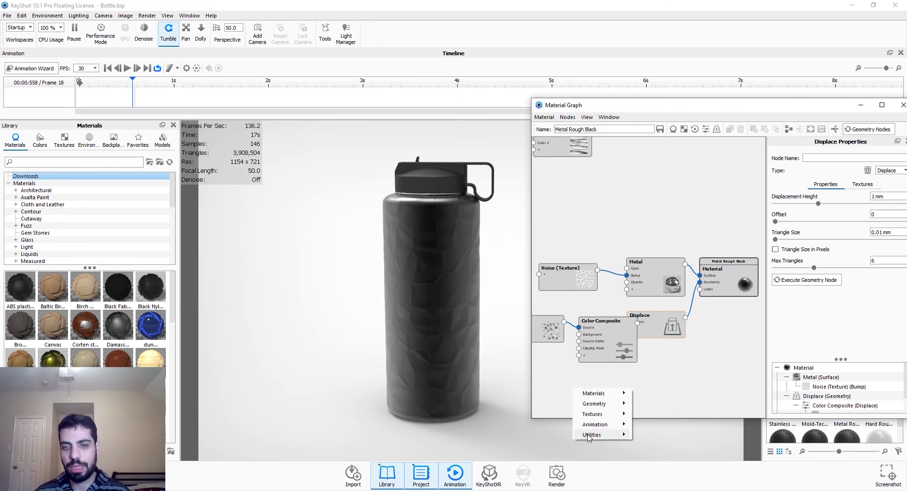
mouse_move(594, 424)
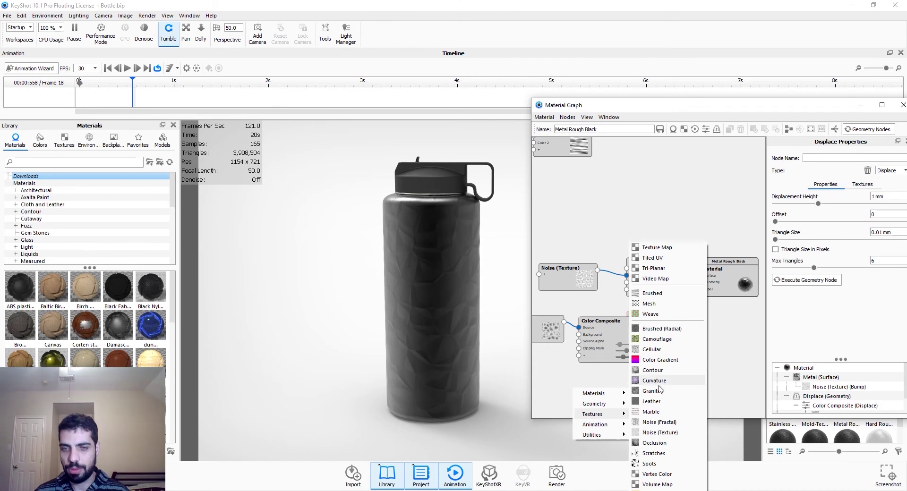
click(660, 360)
drag(628, 406, 579, 341)
drag(547, 380, 585, 392)
click(582, 388)
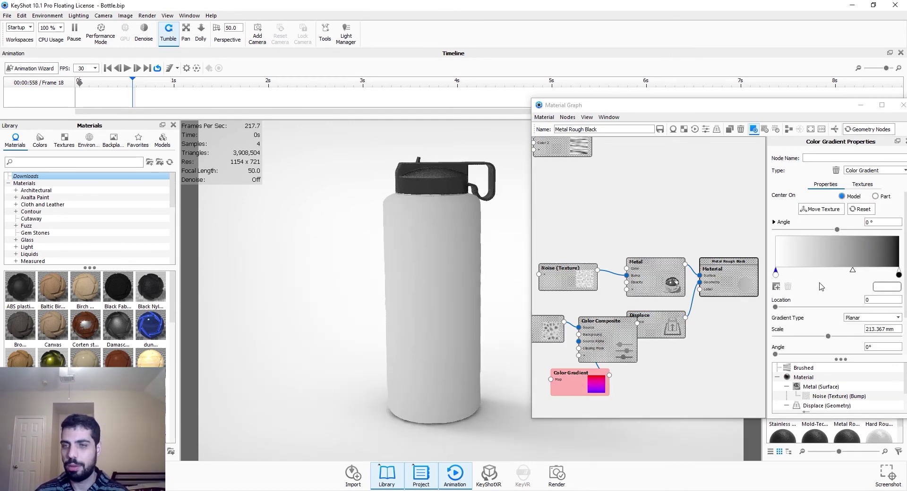
Add a stop near the middle of the color gradient and make it white.
drag(852, 270, 838, 273)
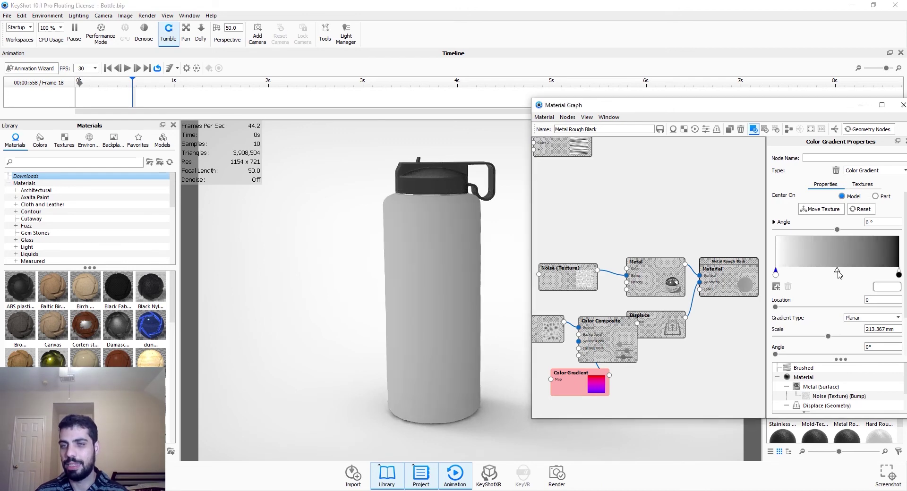
double_click(897, 275)
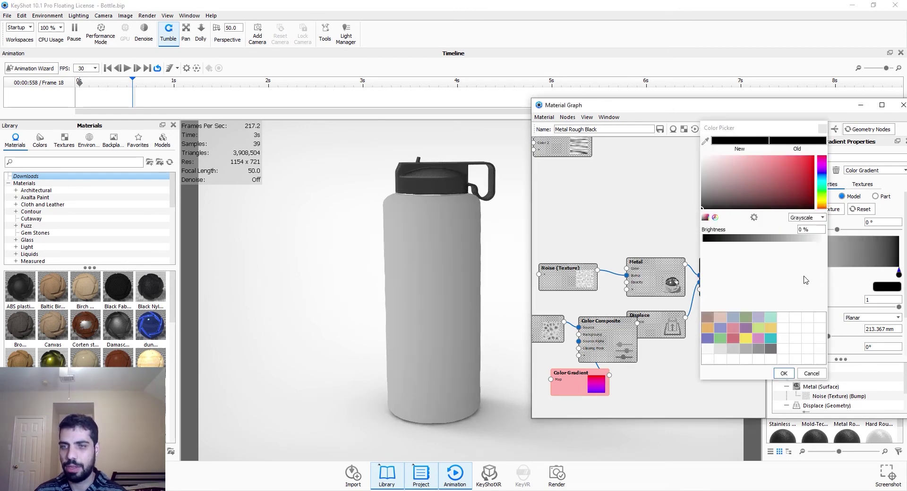
click(821, 128)
click(832, 275)
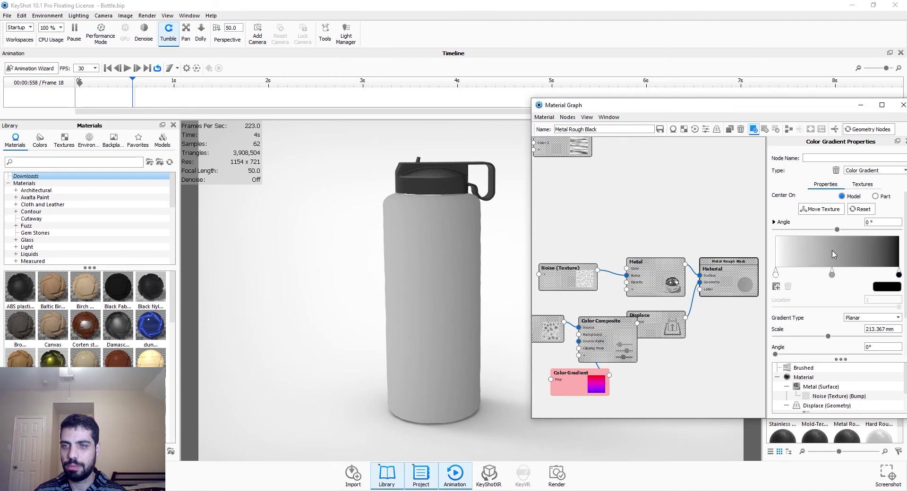
double_click(833, 274)
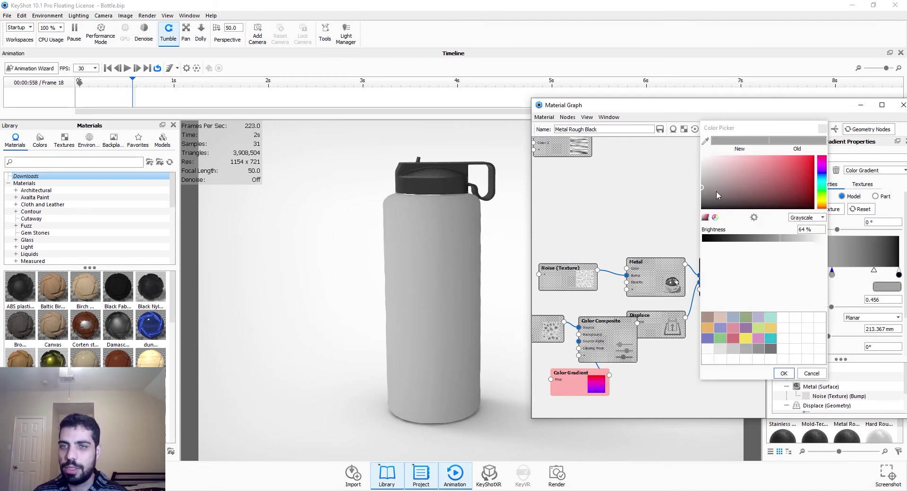
drag(718, 191, 696, 142)
click(784, 373)
Change the gradient's starting stop to black.
click(776, 274)
double_click(776, 276)
drag(784, 197, 845, 238)
click(784, 373)
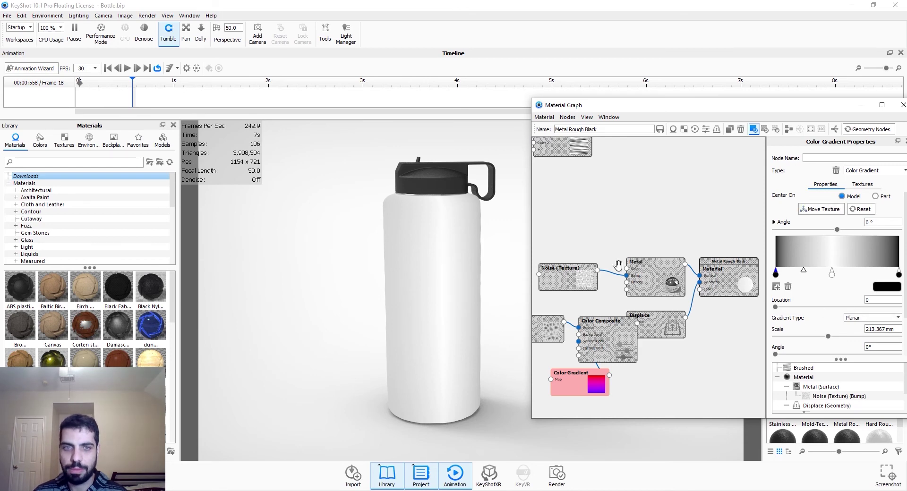
Rotate the gradient to -90° so it runs along the bottle's height, and shift it slightly down to center the white band.
click(821, 210)
drag(482, 302, 502, 385)
click(565, 451)
click(822, 209)
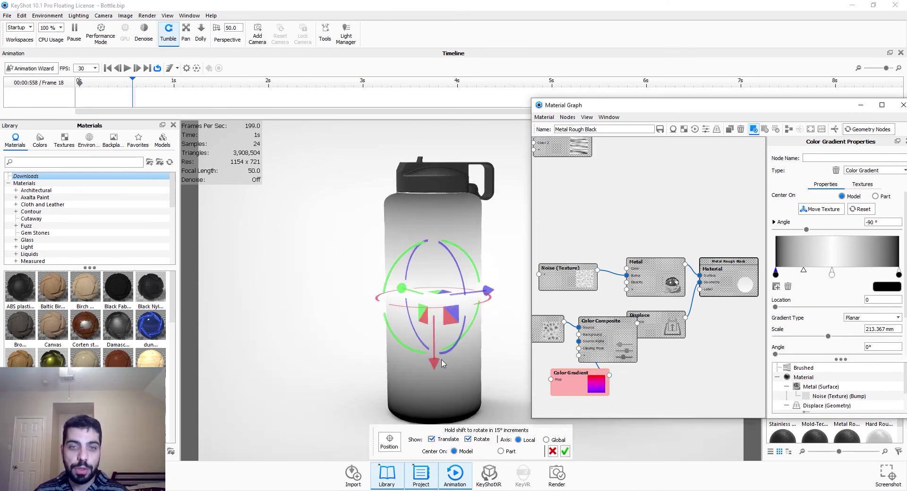
mouse_move(435, 371)
mouse_down()
mouse_move(432, 407)
mouse_move(431, 296)
mouse_move(434, 374)
mouse_up()
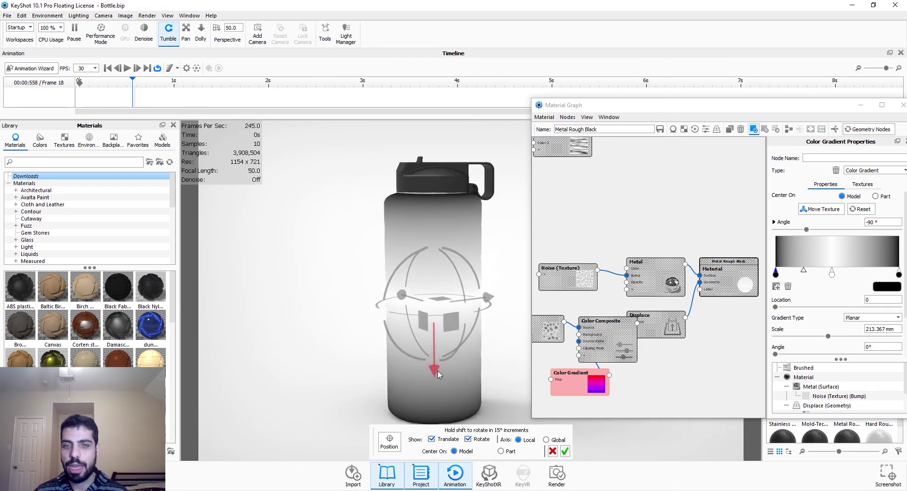
click(565, 452)
Set the color gradient's scale to 175 mm.
drag(897, 329, 869, 334)
text(1)
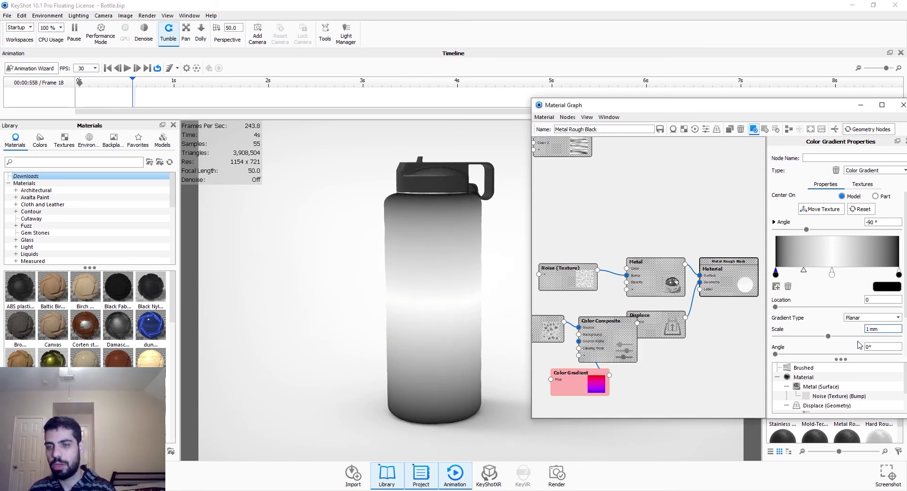
text(75)
key(Return)
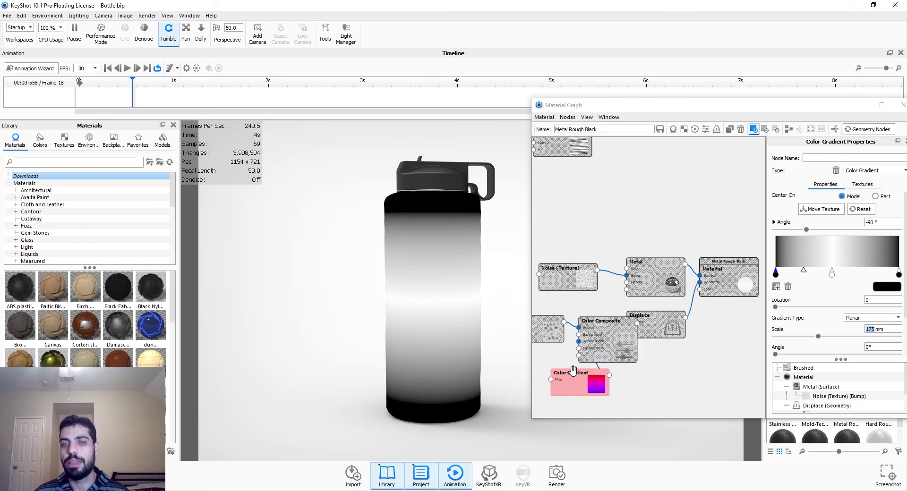
End the gradient preview and arrange the Color Gradient and Color Composite nodes clear of the Displace node in a wider graph window.
drag(572, 373, 554, 376)
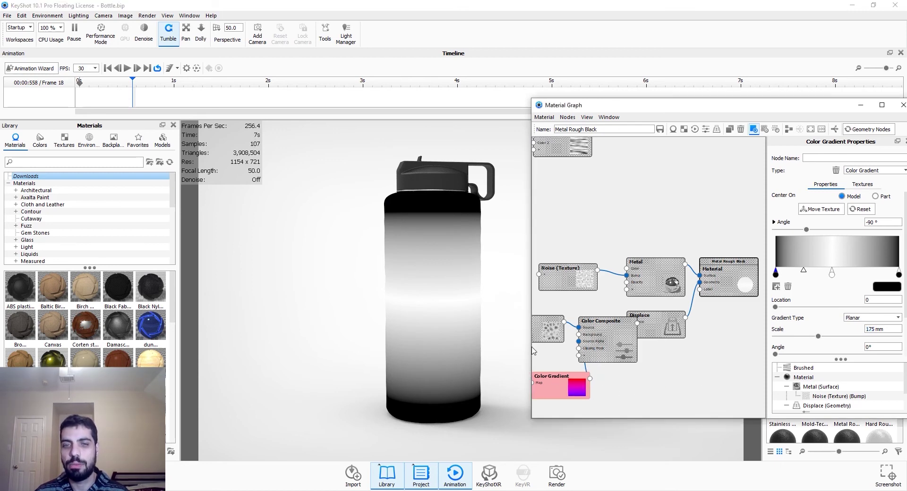
drag(530, 347, 494, 349)
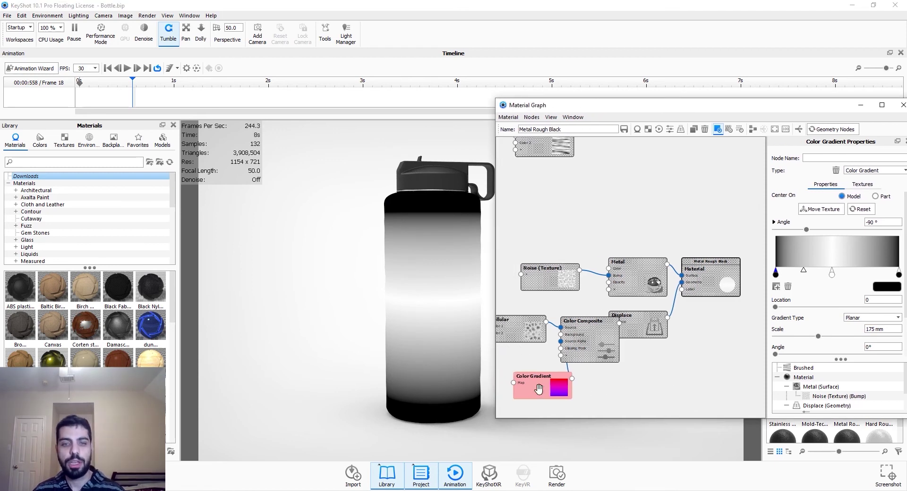
drag(537, 386, 505, 379)
key(c)
middle_drag(400, 349, 369, 346)
drag(583, 321, 540, 349)
Execute the Displace node with the gradient-masked Cellular texture and inspect the bottle's displaced surface up close.
click(631, 329)
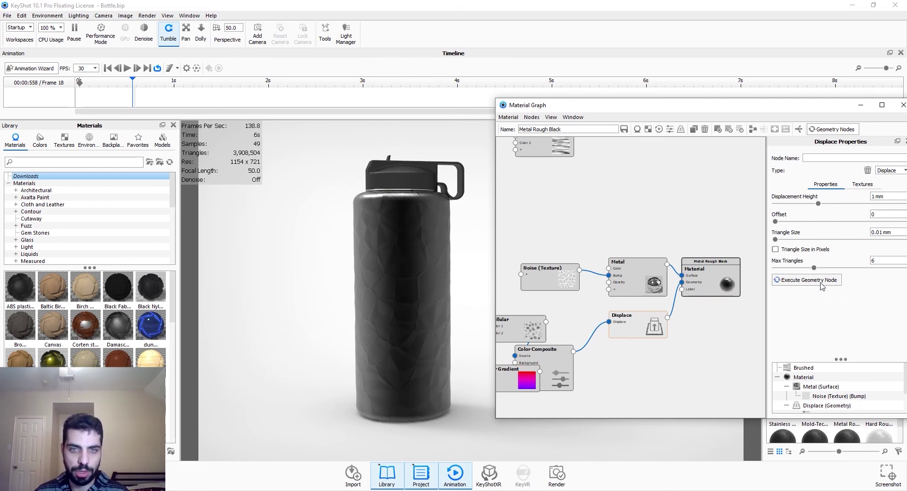
click(821, 283)
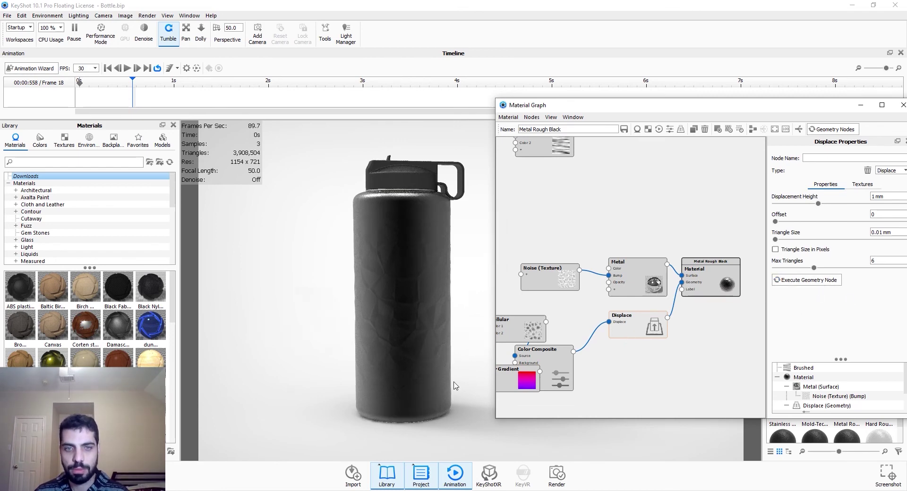
scroll(371, 284, up, 5)
click(327, 305)
middle_drag(327, 305, 434, 286)
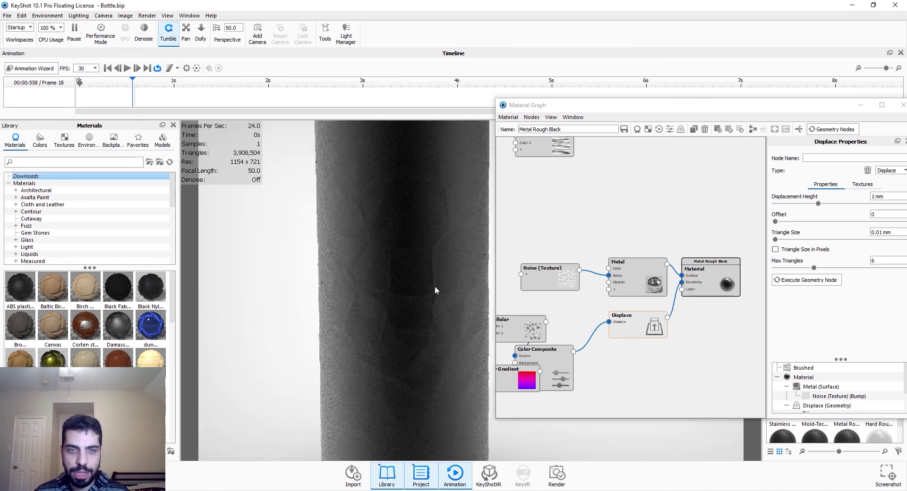
middle_drag(415, 146, 412, 305)
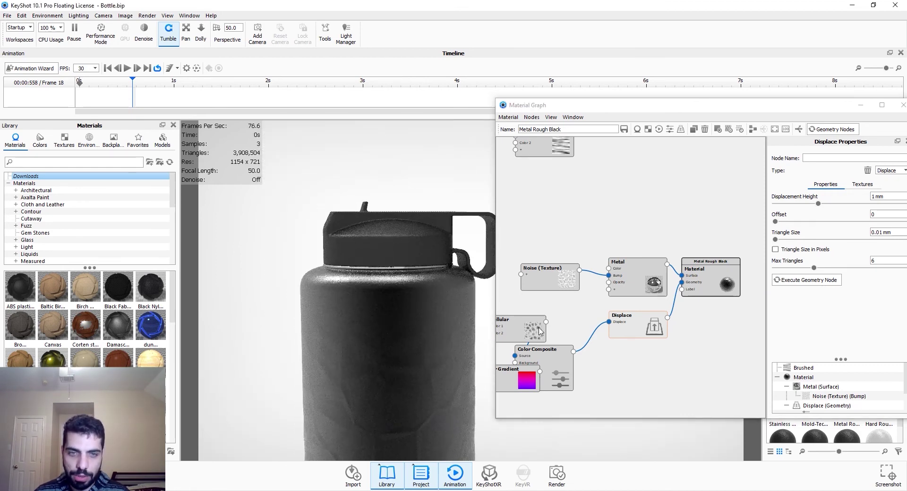
Examine the displaced cellular facets down the bottle's body and along its side silhouette at close range.
middle_drag(354, 396, 375, 212)
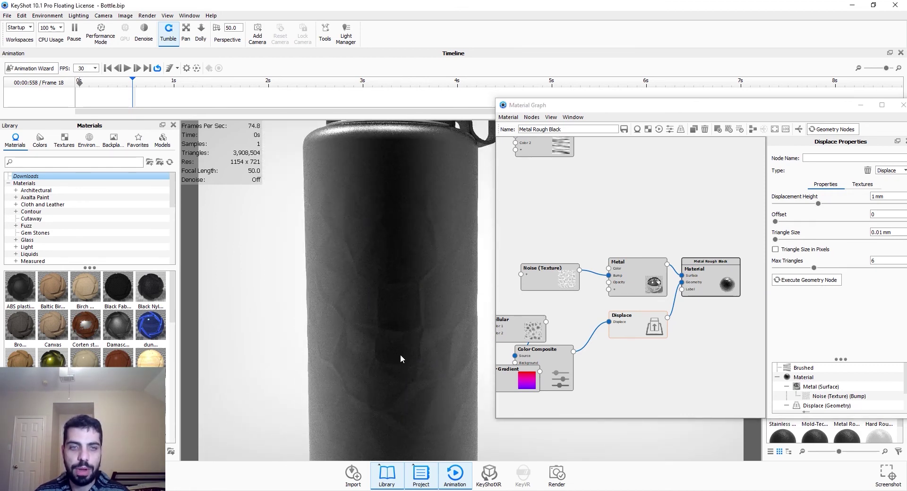
middle_drag(409, 388, 401, 341)
scroll(274, 278, up, 2)
middle_drag(330, 279, 445, 272)
scroll(337, 273, up, 2)
middle_drag(337, 273, 412, 287)
scroll(333, 283, up, 2)
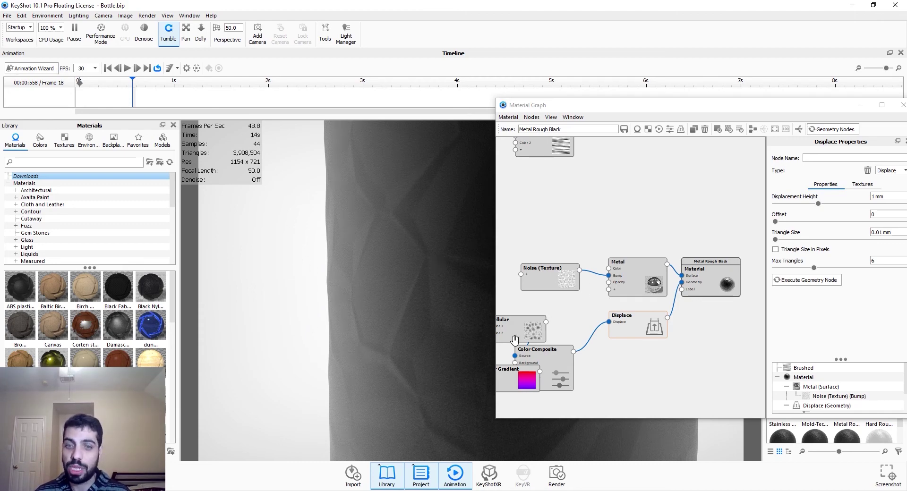
Disconnect and clear the displacement from the bottle's material, and replace the Noise bump on the Metal node with a copy of the Cellular texture.
drag(520, 335, 540, 334)
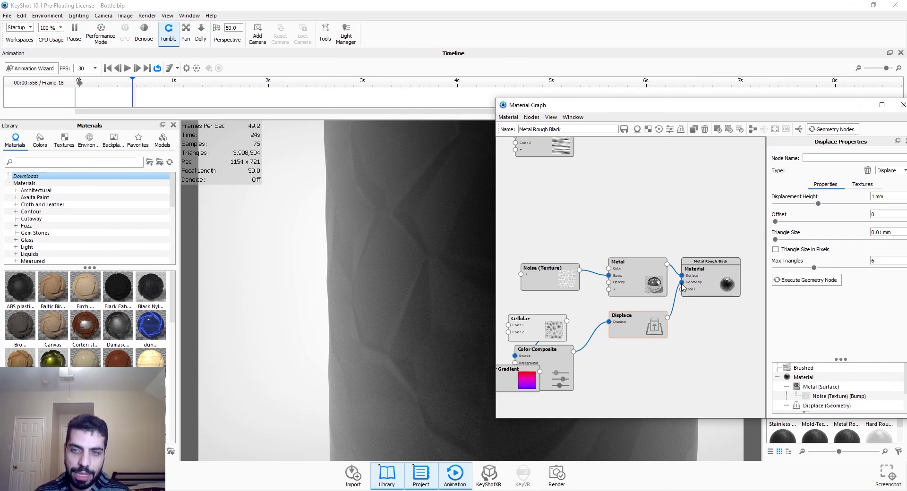
drag(683, 286, 678, 325)
drag(539, 334, 549, 230)
drag(565, 283, 568, 205)
mouse_move(614, 276)
mouse_down()
mouse_move(574, 231)
mouse_move(608, 275)
mouse_up()
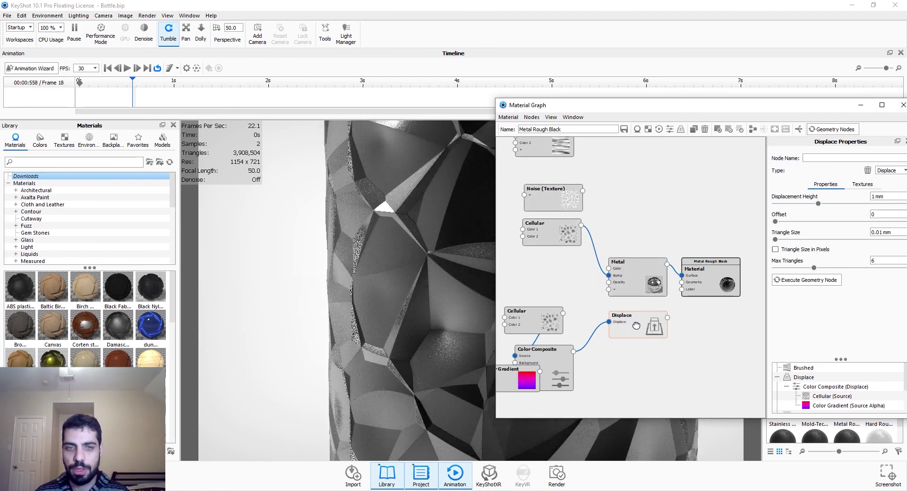
click(831, 280)
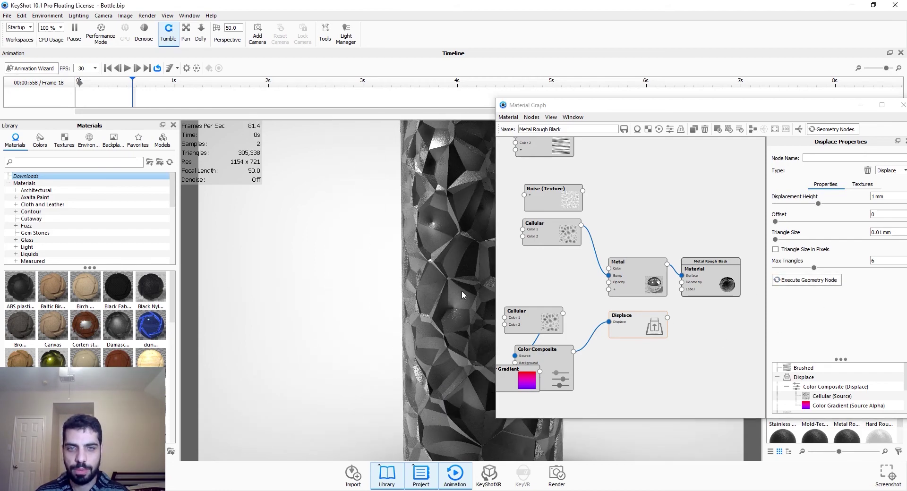
drag(461, 290, 423, 288)
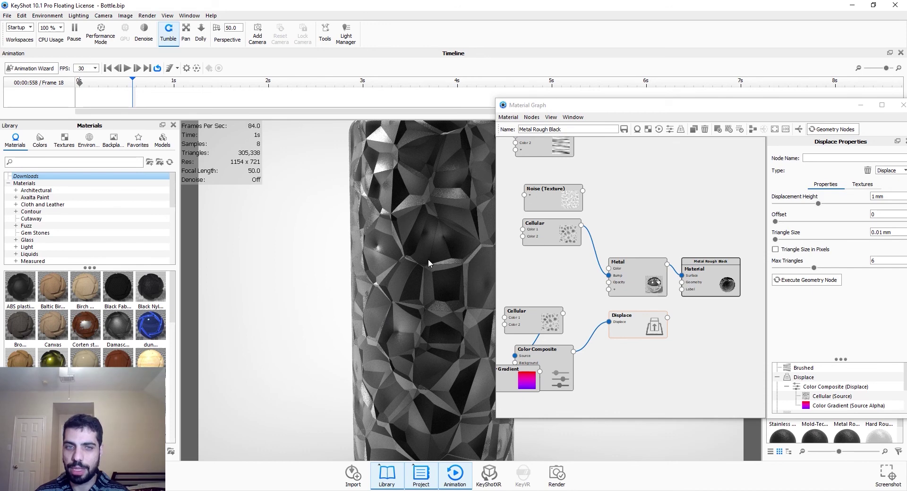
Set the bump height of the Cellular texture feeding the Metal node to 0.1 and inspect the bottle's edge and full body.
click(547, 239)
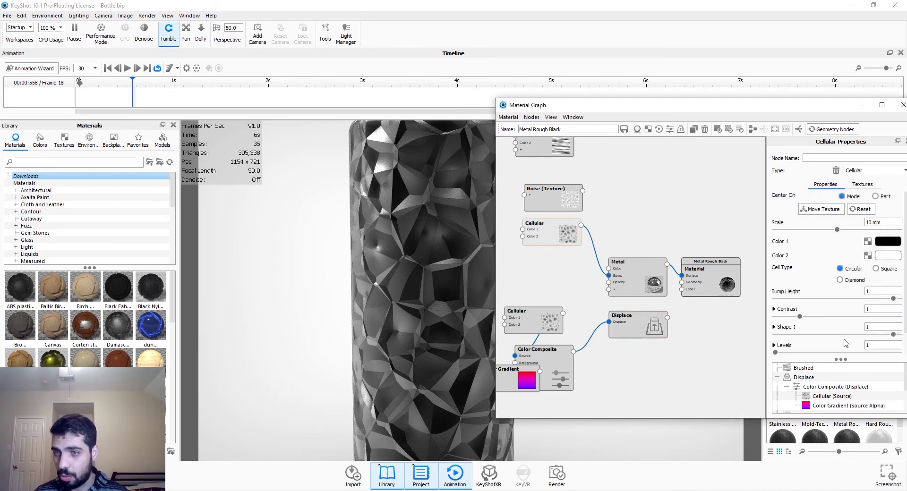
click(872, 292)
text(0.1)
key(Return)
middle_drag(355, 379, 391, 326)
scroll(354, 301, up, 4)
middle_drag(355, 301, 396, 298)
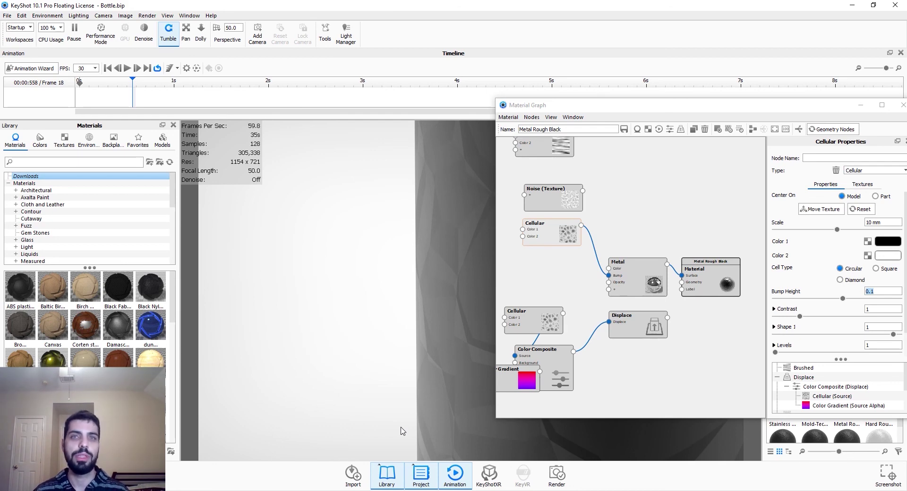
scroll(395, 378, down, 6)
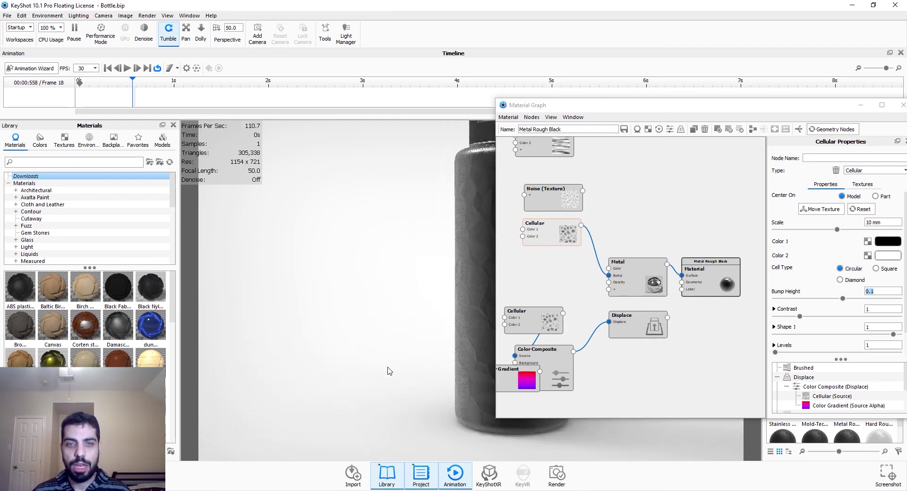
middle_drag(387, 368, 244, 397)
drag(373, 341, 313, 323)
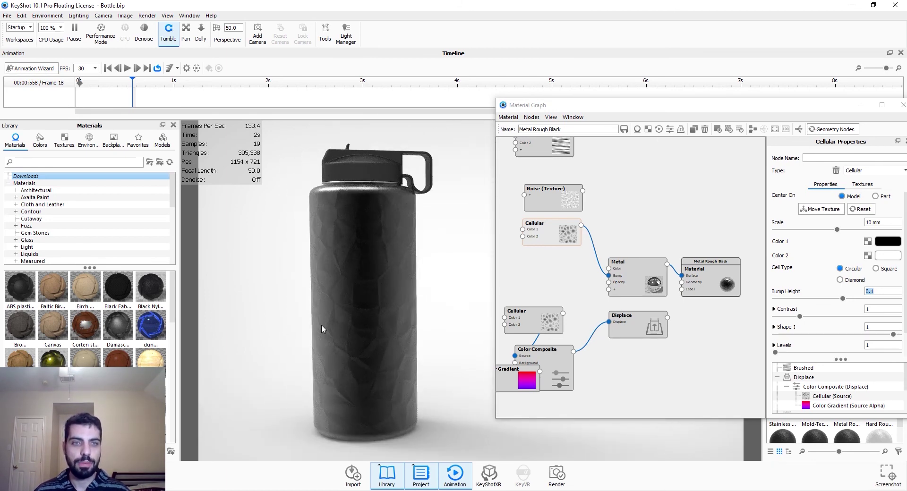